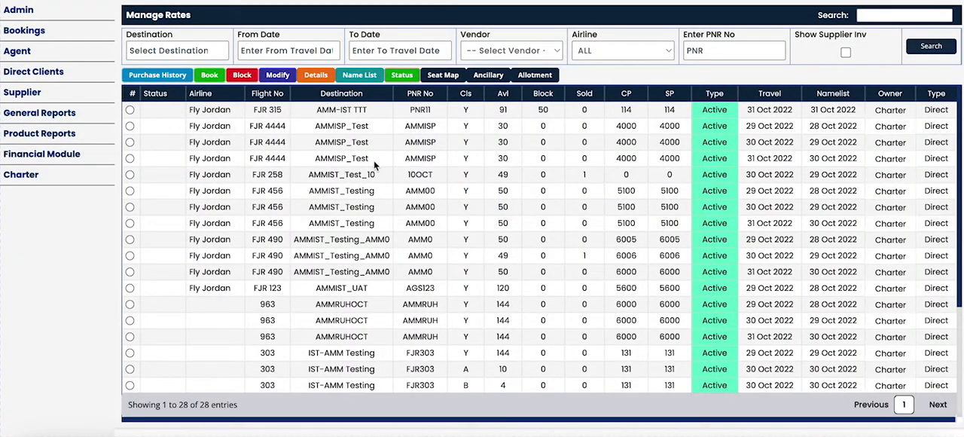
Set the Lko - Mum destination filter, check the vendor and airline filter options, and search the rates.
scroll(502, 202, "down", 3)
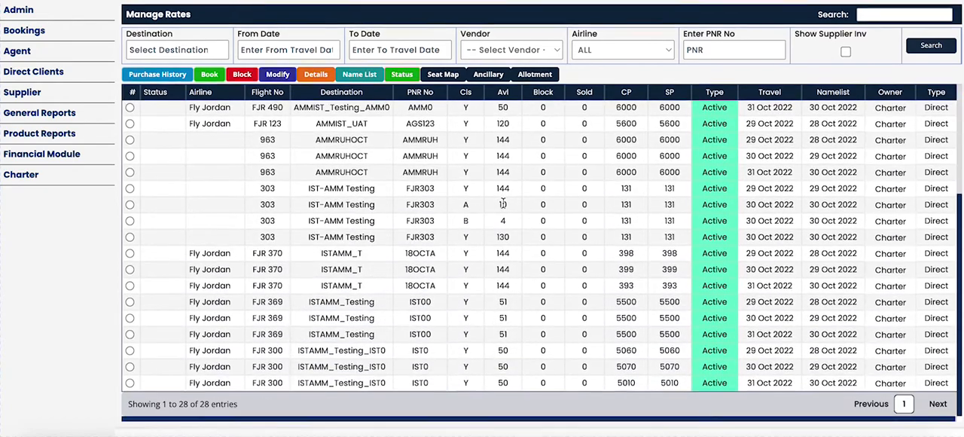
scroll(502, 203, "up", 3)
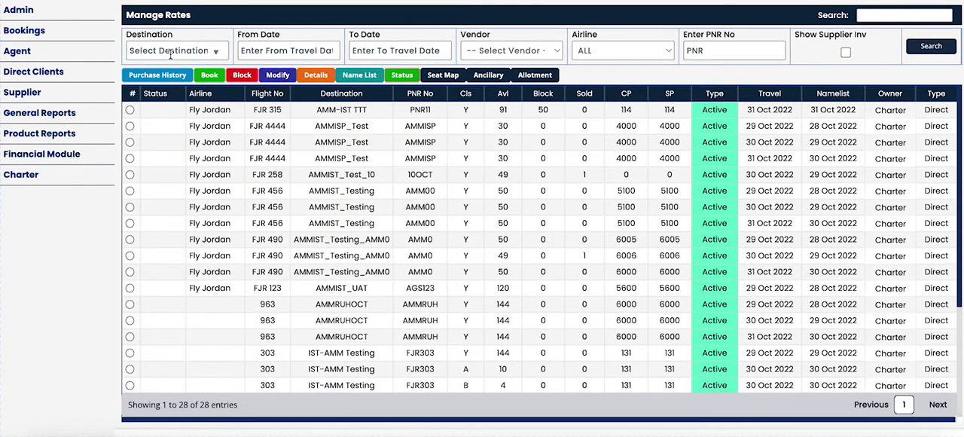
left_click(185, 48)
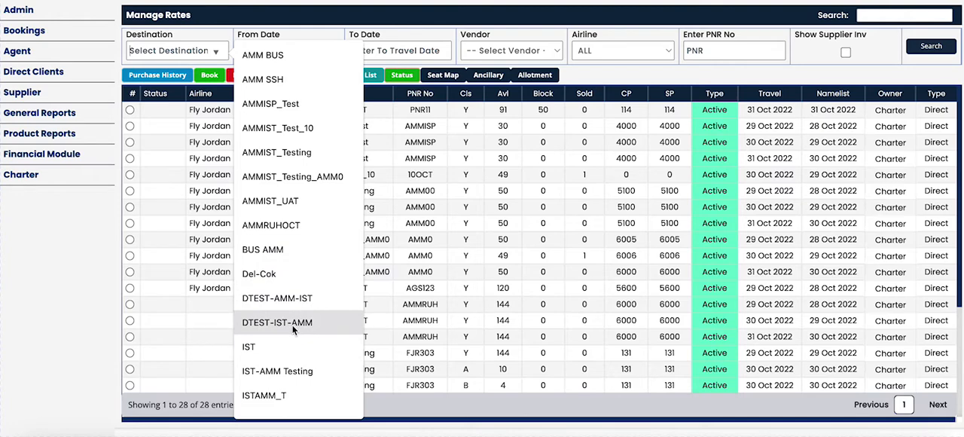
scroll(292, 326, "down", 3)
left_click(289, 299)
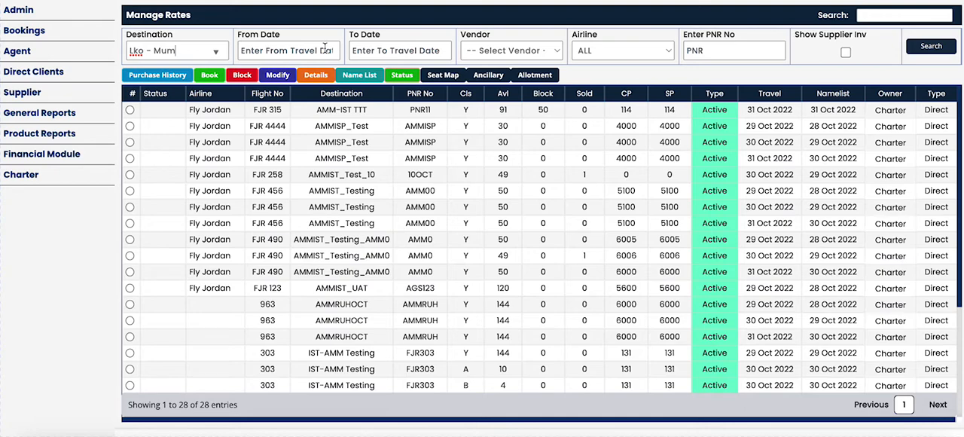
left_click(515, 49)
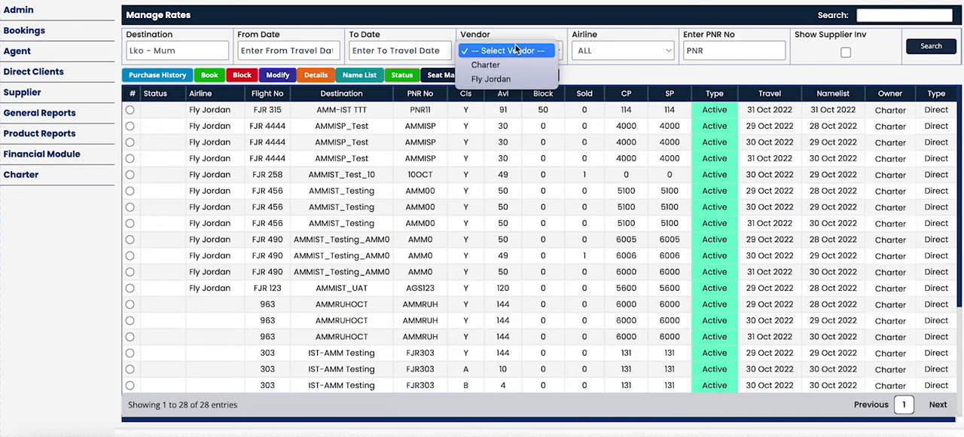
left_click(635, 51)
left_click(643, 48)
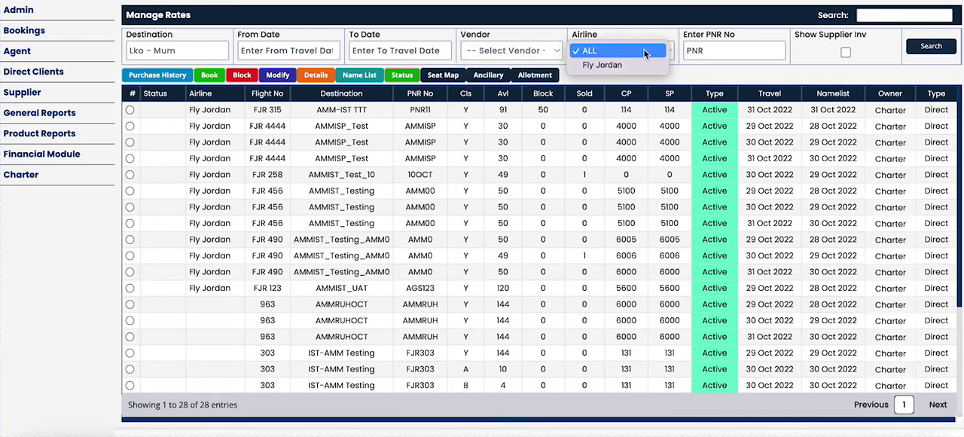
left_click(643, 48)
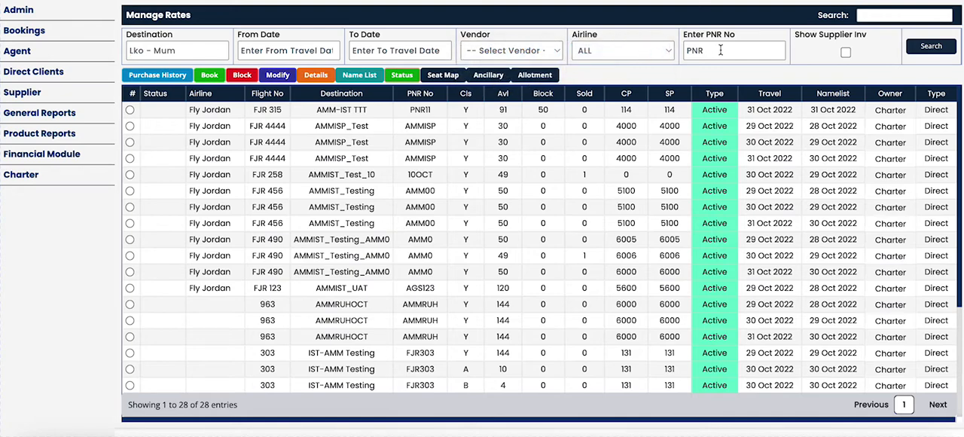
left_click(933, 47)
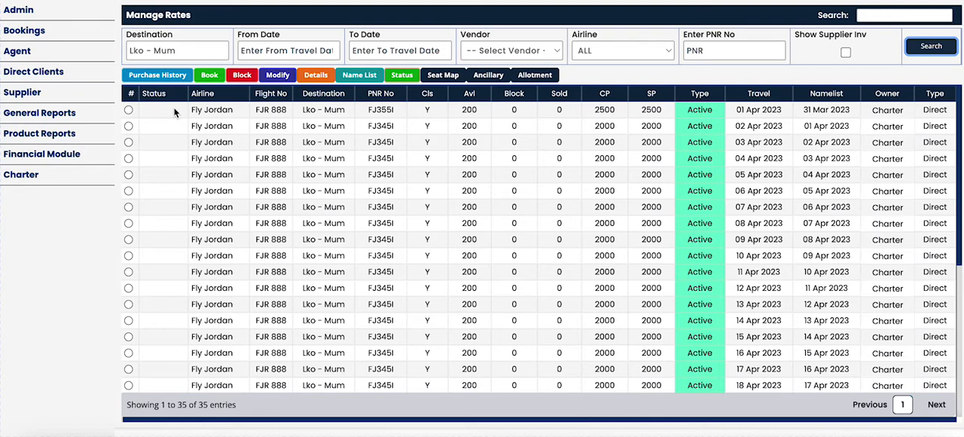
Select the Lko - Mum rate travelling on 02 Apr 2023 and look through the rates list.
left_click(129, 127)
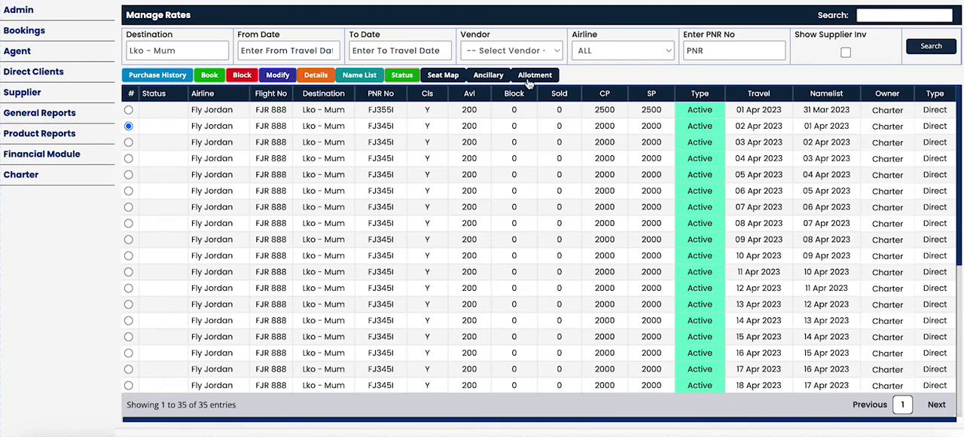
scroll(529, 126, "down", 5)
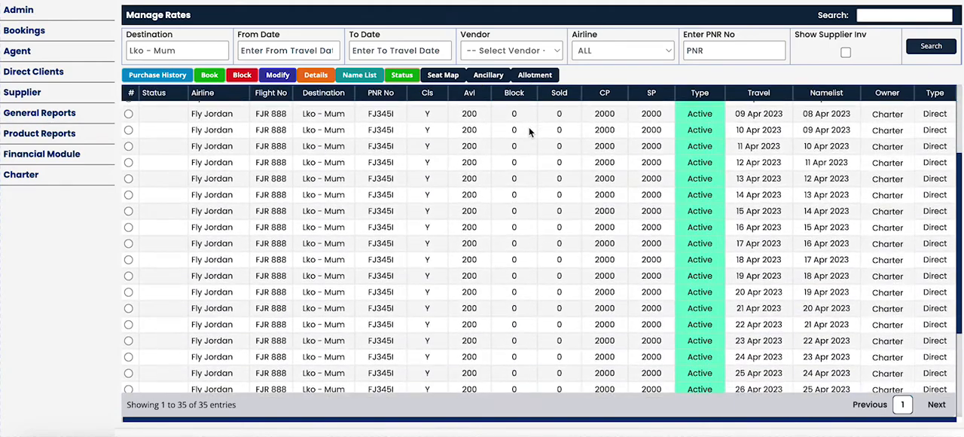
scroll(529, 131, "up", 5)
left_click(529, 132)
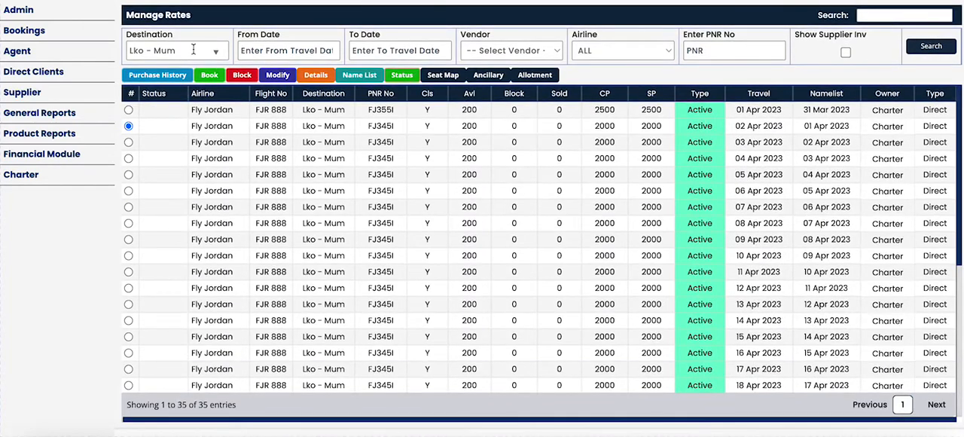
Change the destination filter to Del-Cok and search the rates again.
left_click(193, 49)
key("ctrl+a")
key("BackSpace")
left_click(217, 51)
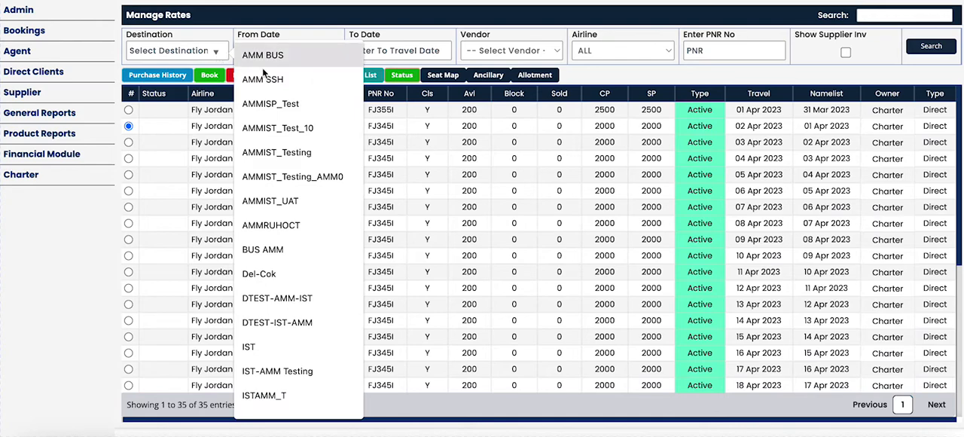
left_click(280, 274)
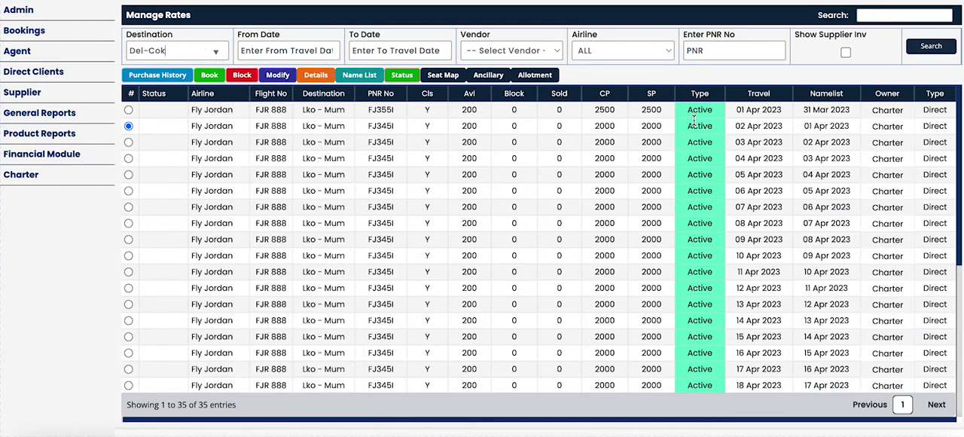
left_click(944, 47)
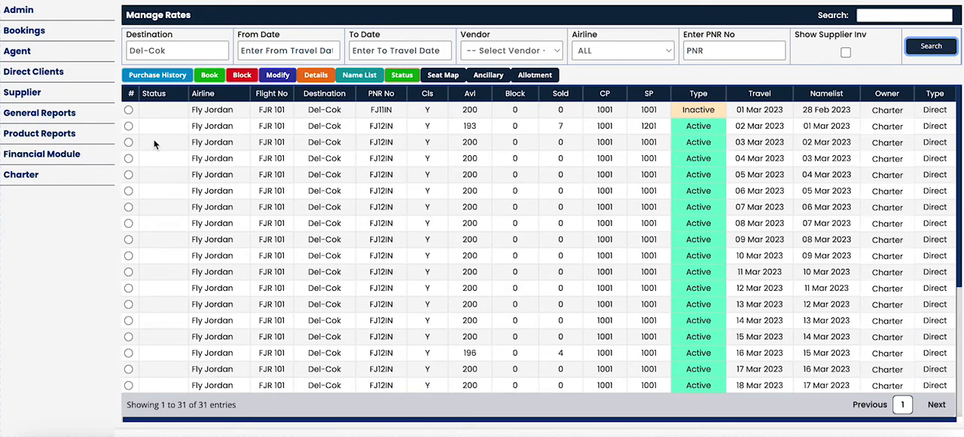
View the purchase history of the Del-Cok flight on 02 Mar 2023 and mark the first passenger.
left_click(128, 126)
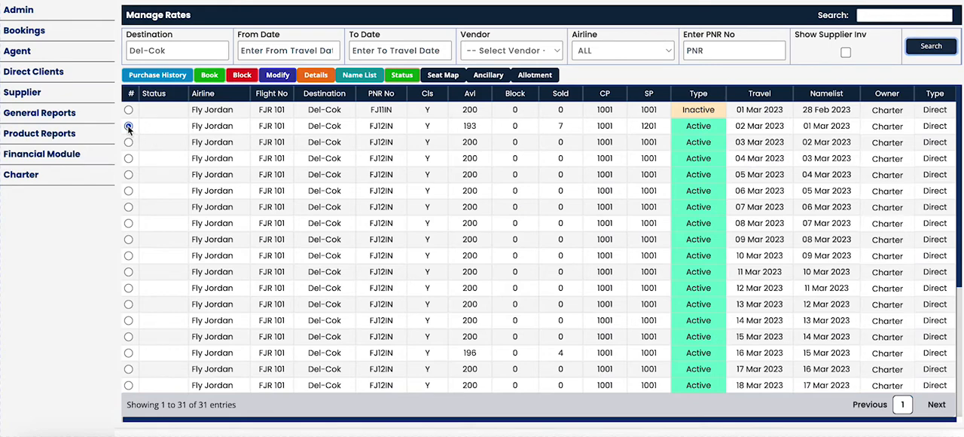
left_click(161, 75)
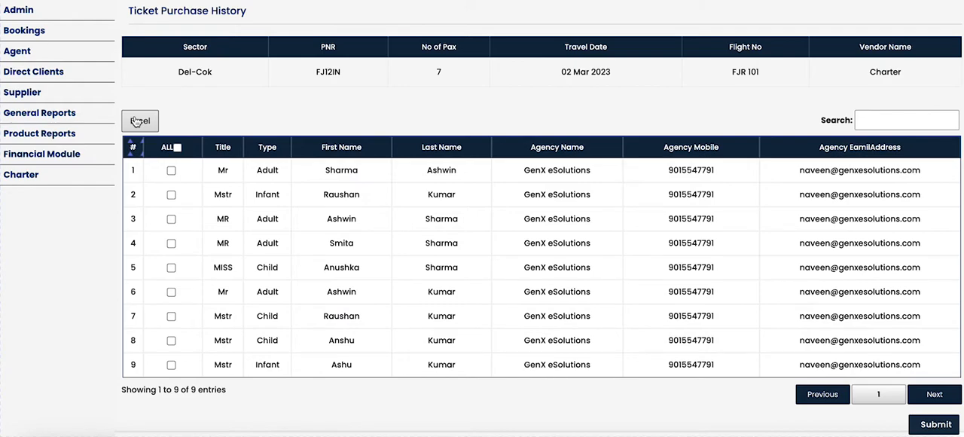
left_click(172, 171)
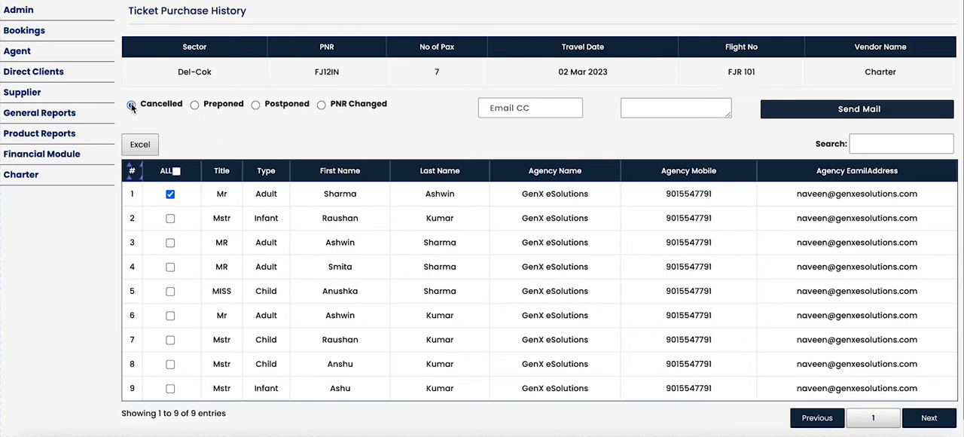
Examine the PNR Changed, Cancelled, Preponed and Postponed notification options and the agency e-mail, and close the purchase history.
left_click(321, 105)
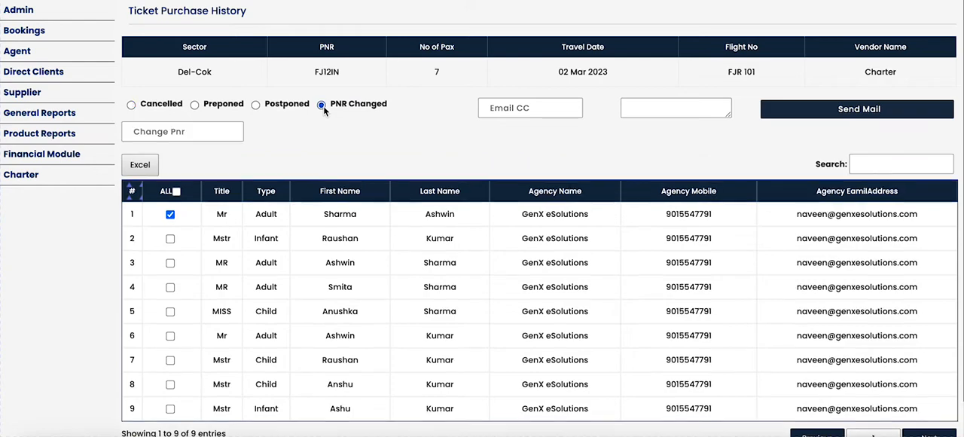
left_click(130, 104)
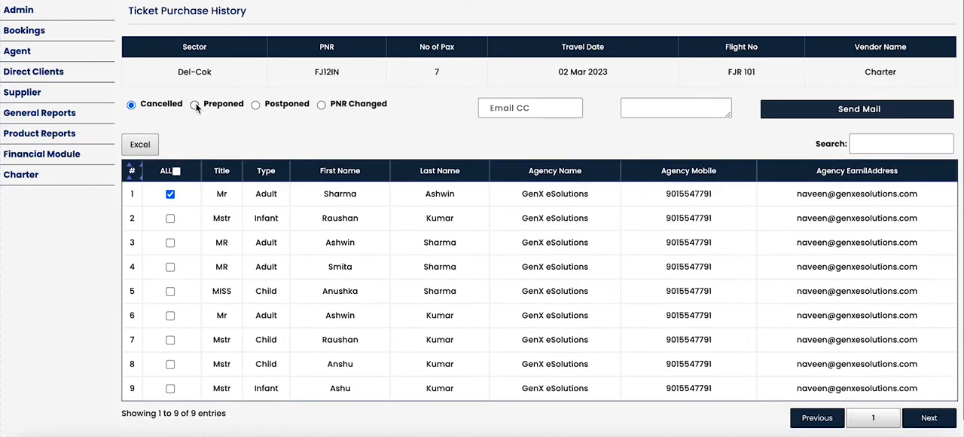
left_click(195, 104)
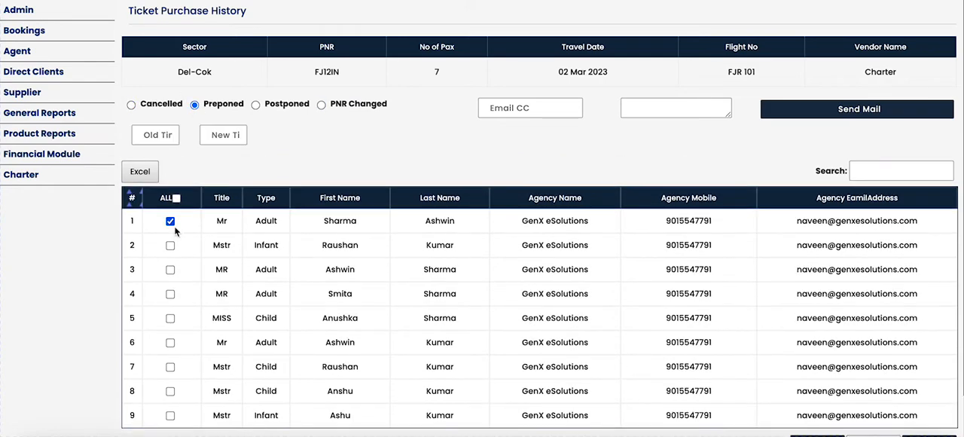
left_click(256, 105)
triple_click(847, 223)
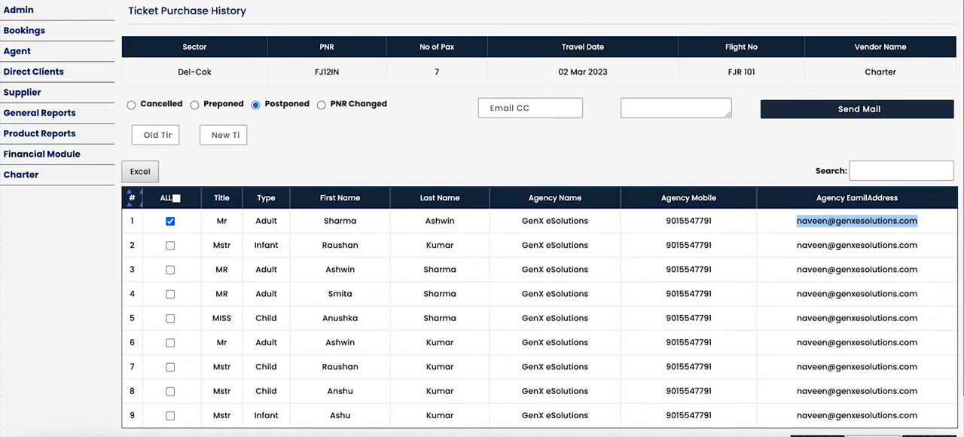
key("ctrl+w")
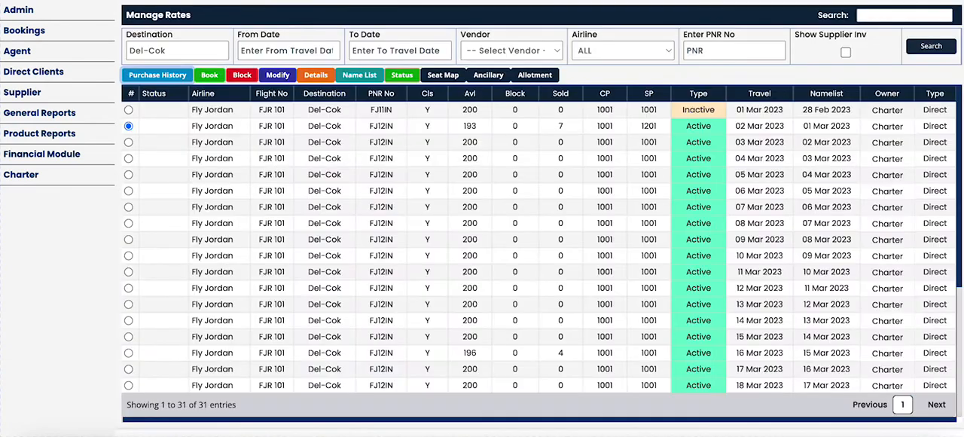
Start a booking on the Del-Cok flight of 02 Mar 2023 with source GenX eSolutions and enter the supplier confirmation number.
left_click(209, 76)
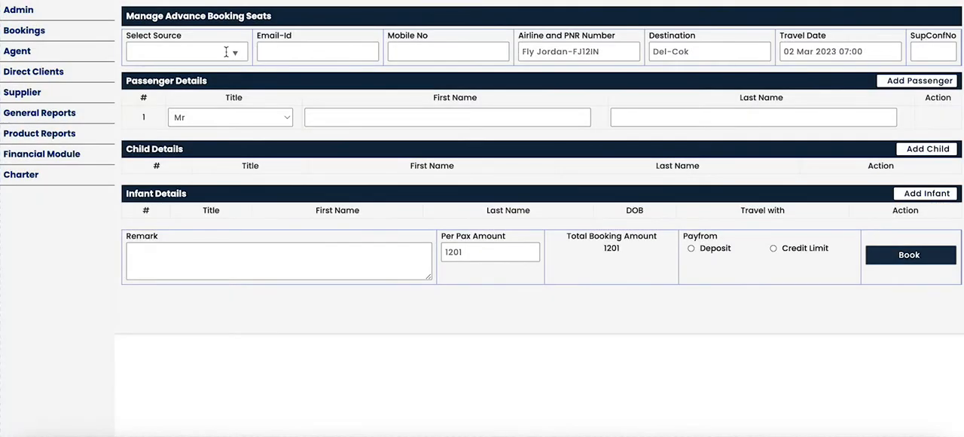
left_click(226, 51)
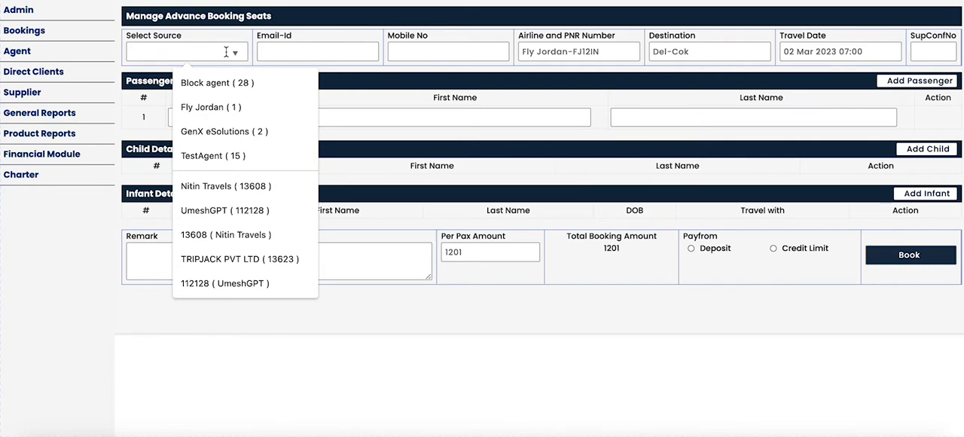
left_click(214, 133)
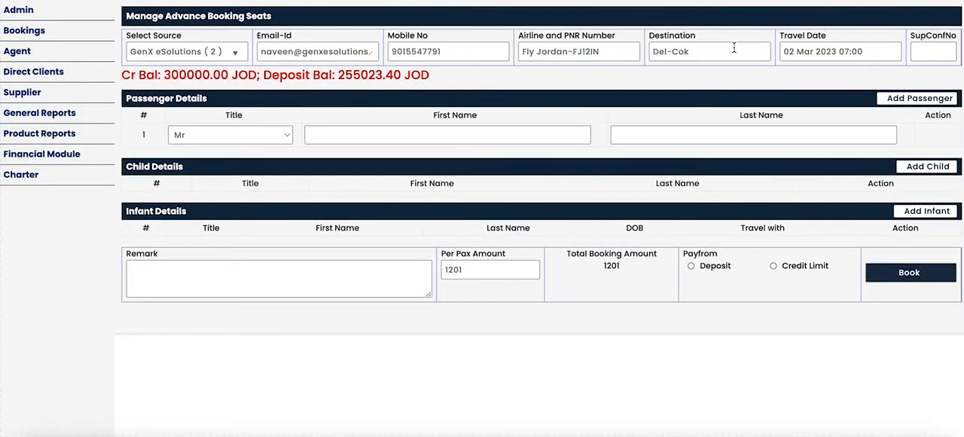
left_click(930, 51)
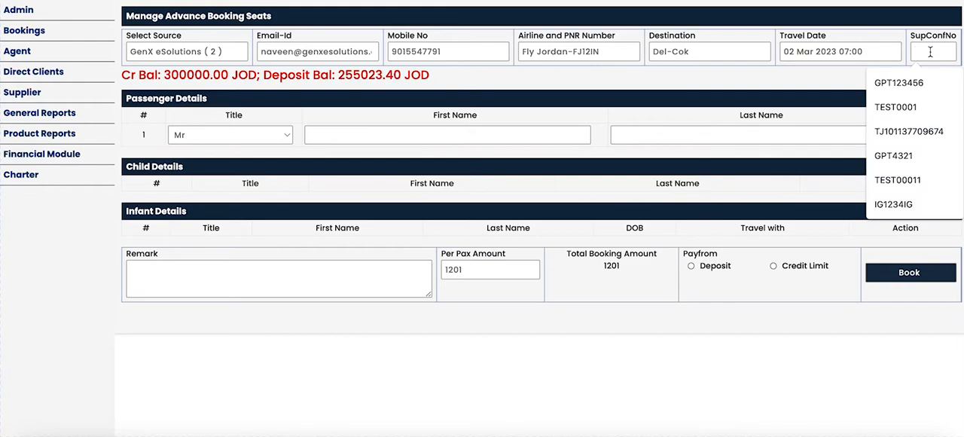
type("FJ")
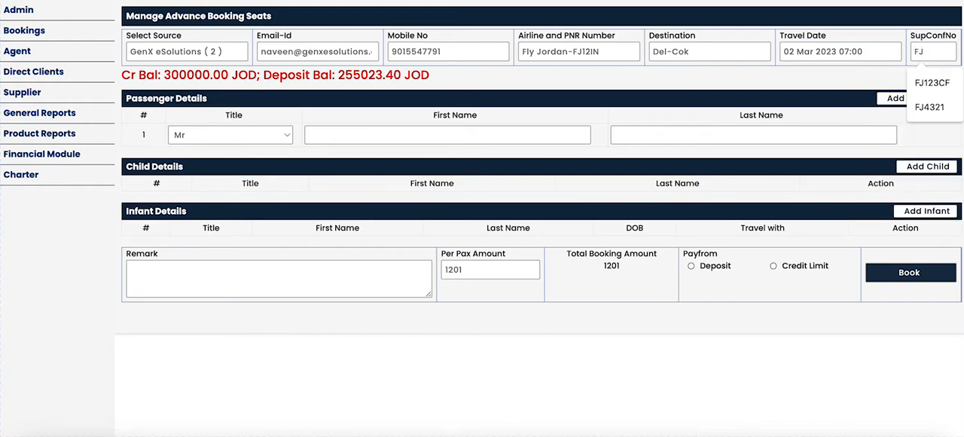
type("4321")
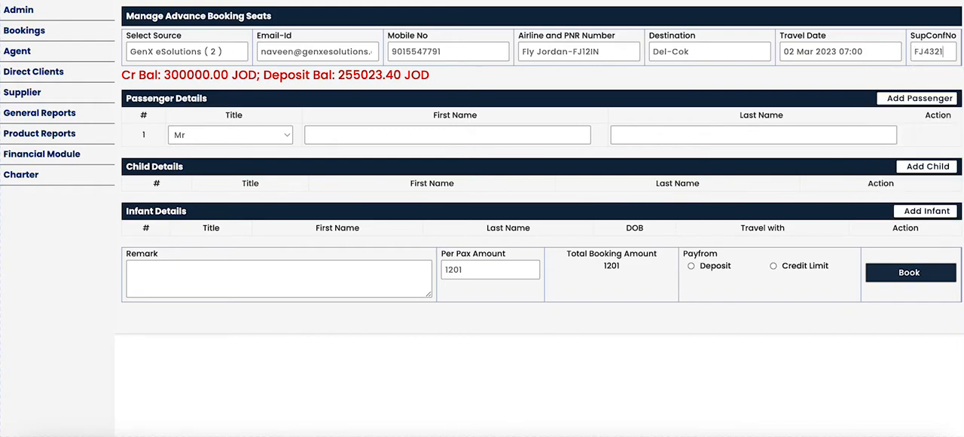
Enter the first adult passenger's first name and last name in capital letters.
left_click(336, 134)
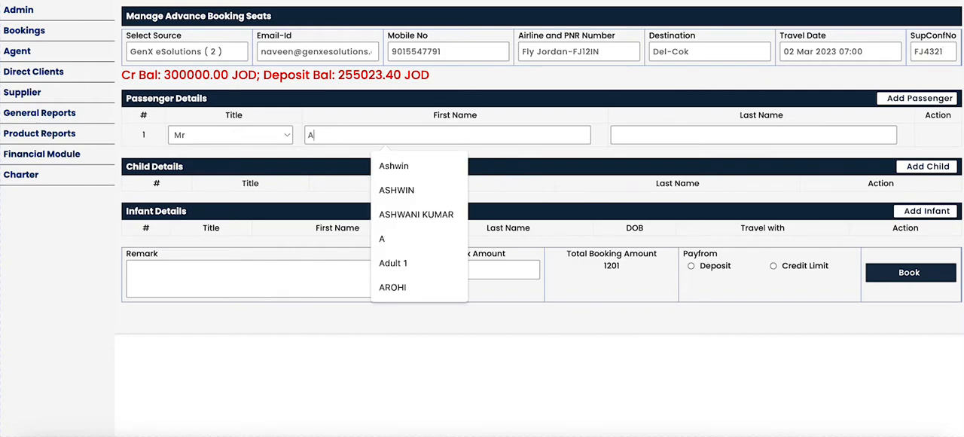
key("Tab")
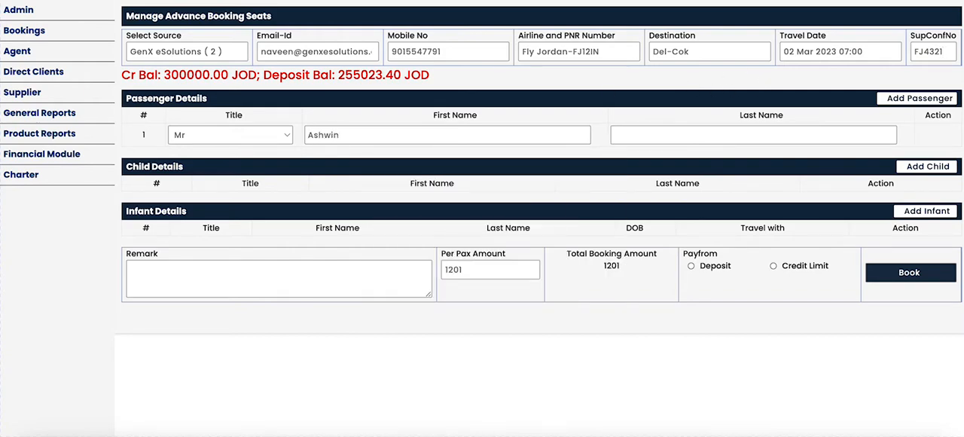
key("shift+Tab")
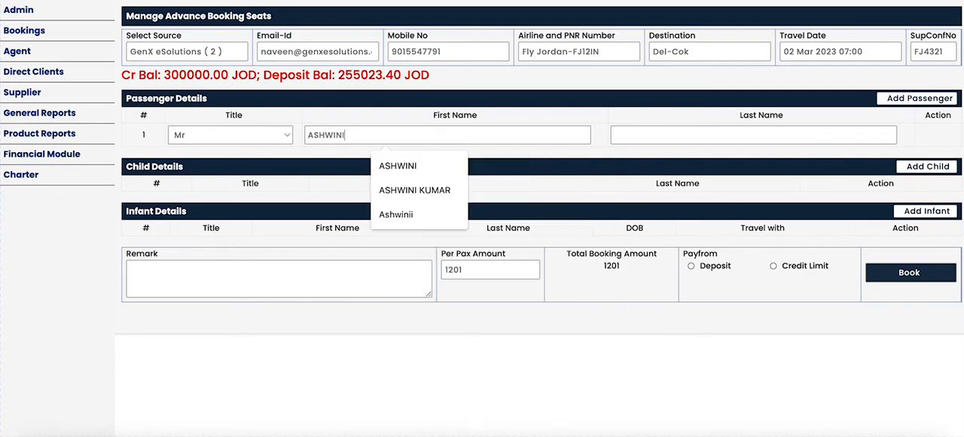
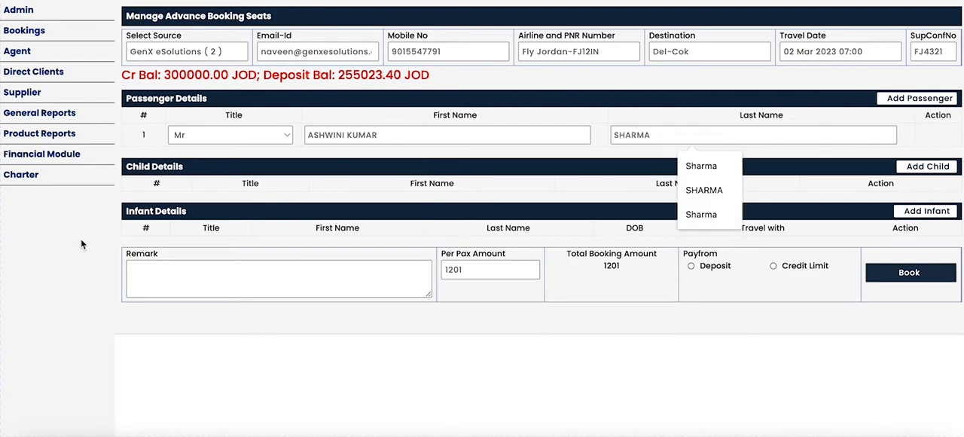
Add the booking remark "Book for the agent".
left_click(250, 279)
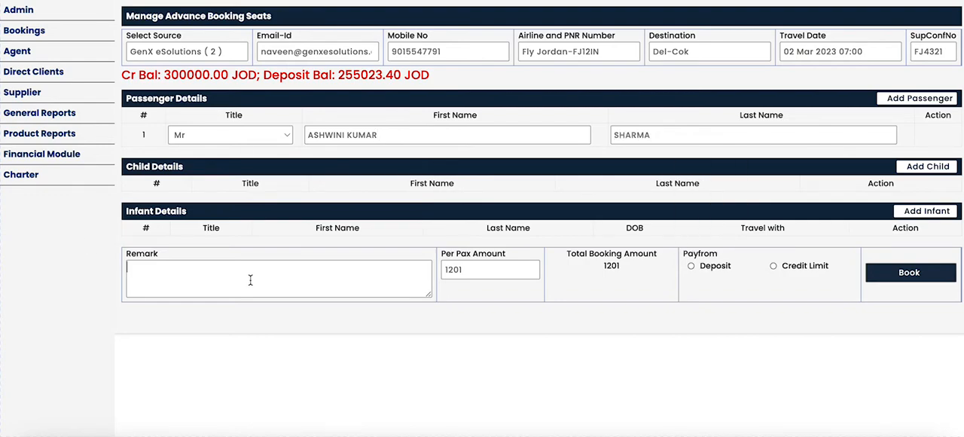
type("Book for the agent")
Correct the remark to "Booked for the agent", book the seat with payment from Deposit, and dismiss the confirmation and booking notes.
left_click(147, 267)
type("ed")
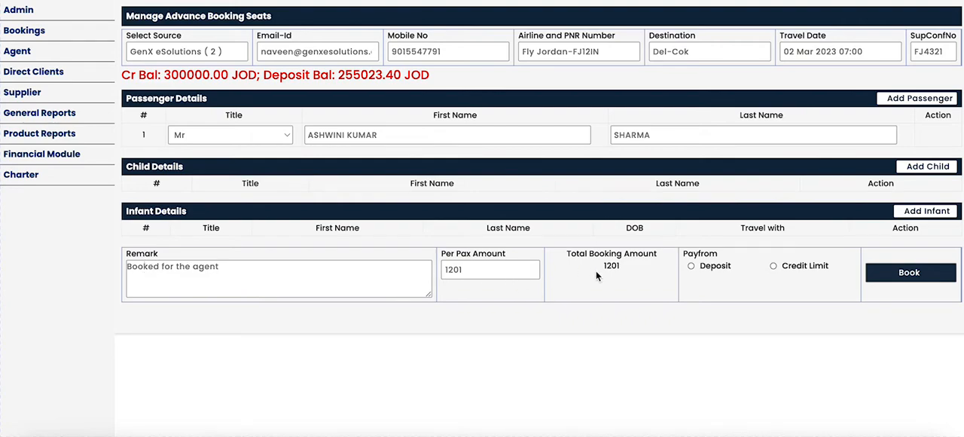
left_click(692, 266)
left_click(883, 277)
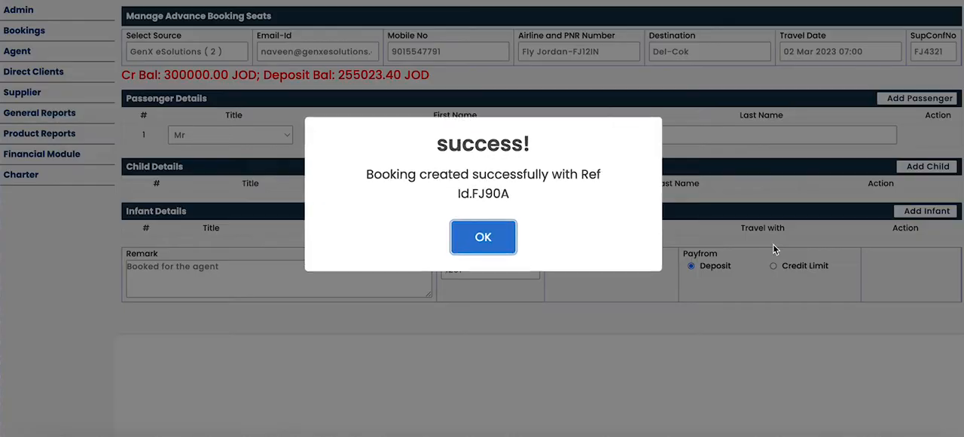
left_click(502, 240)
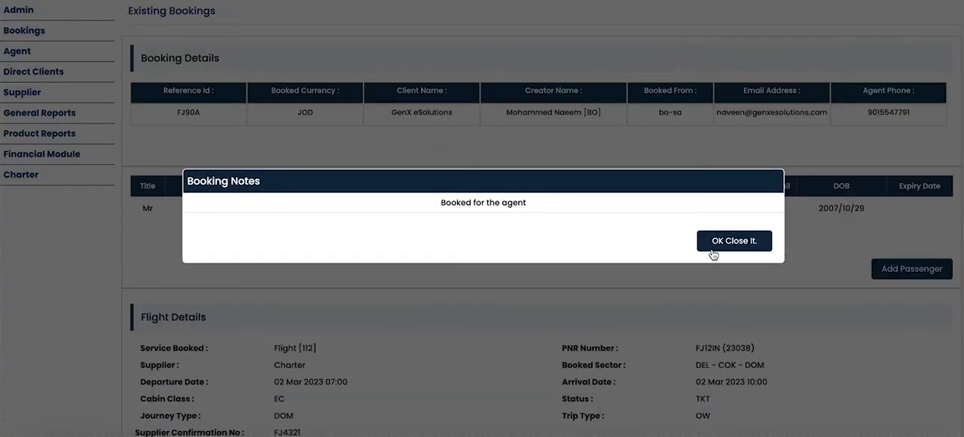
left_click(735, 241)
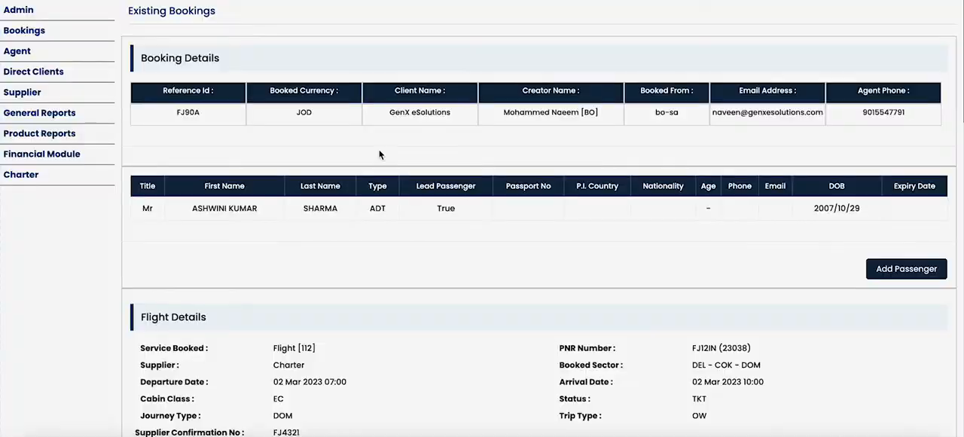
Review the new booking's reference, currency, client, creator, booked-from and contact details, along with the passenger row.
double_click(180, 112)
double_click(303, 112)
double_click(419, 112)
double_click(520, 112)
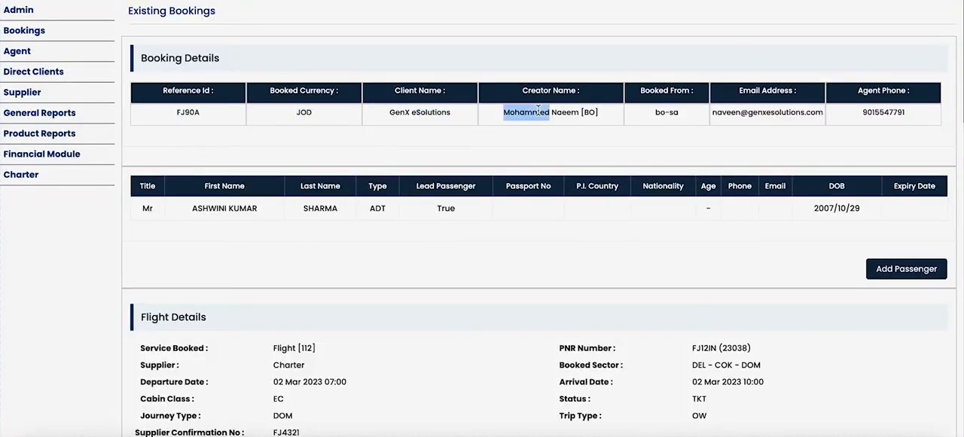
left_click(670, 112)
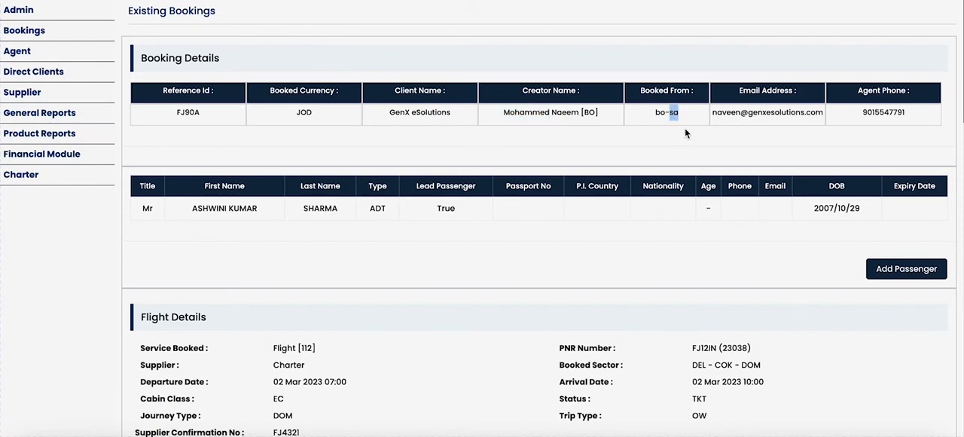
scroll(685, 127, "down", 1)
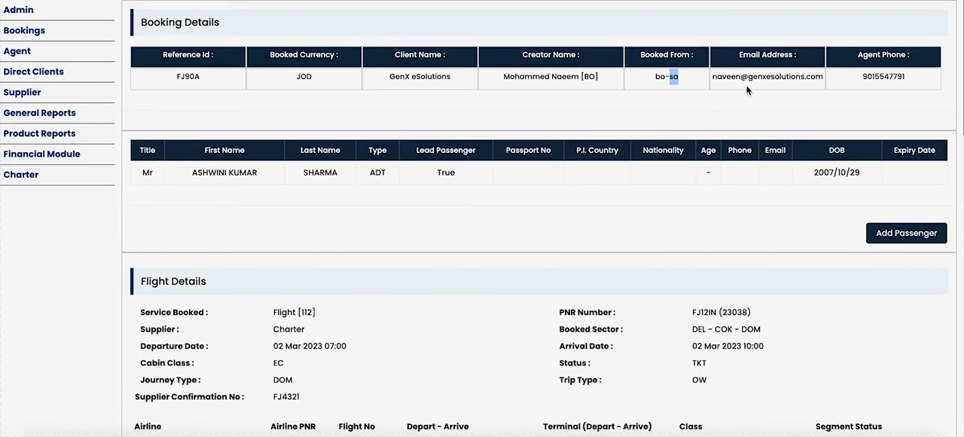
scroll(339, 135, "down", 3)
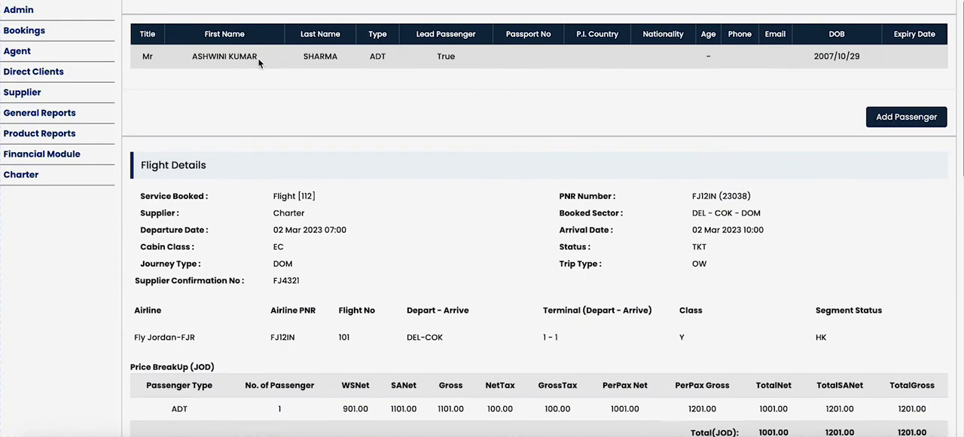
Examine the booking's flight details, including PNR, supplier, sector, dates and supplier confirmation number, and its price breakup.
scroll(344, 222, "down", 3)
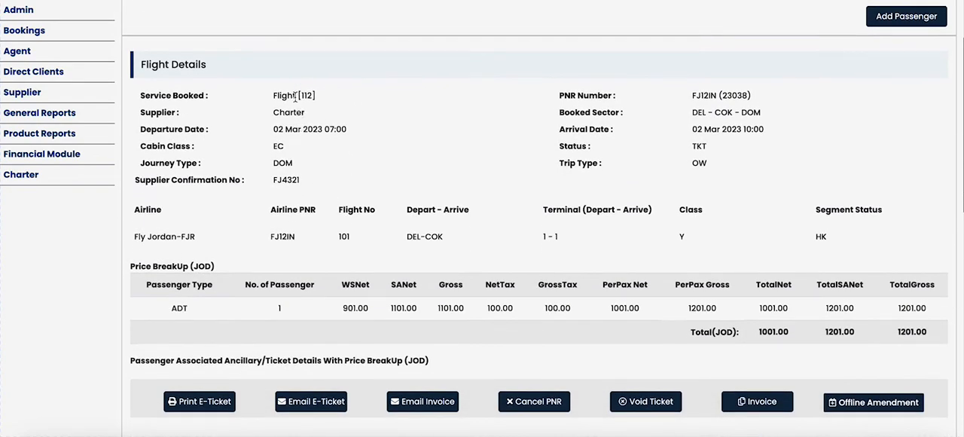
left_click_drag(750, 96, 691, 95)
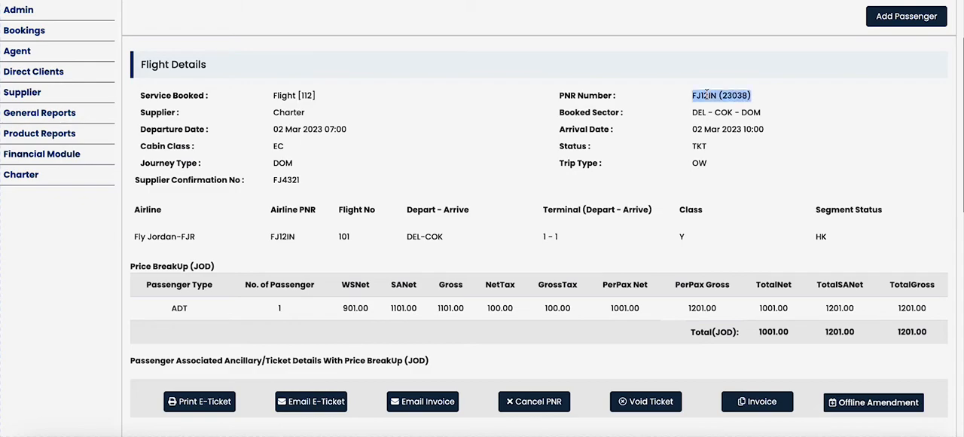
double_click(295, 112)
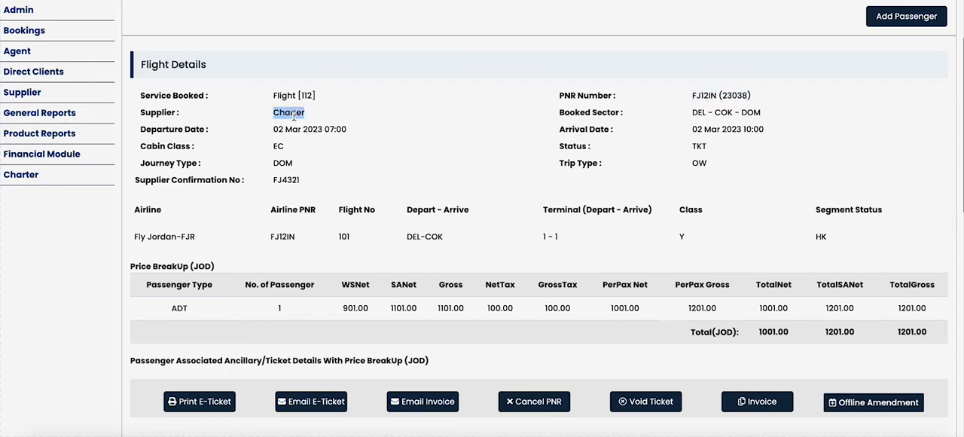
left_click(709, 111)
double_click(313, 131)
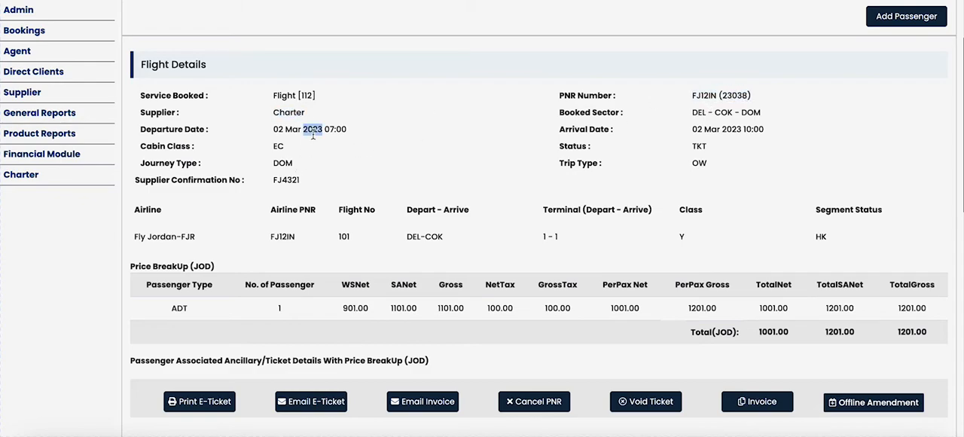
triple_click(312, 132)
left_click(693, 129)
double_click(295, 181)
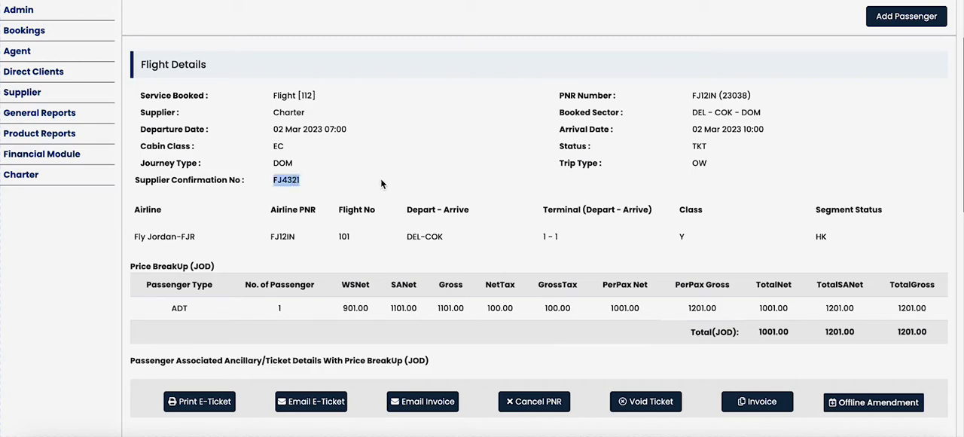
scroll(380, 183, "down", 2)
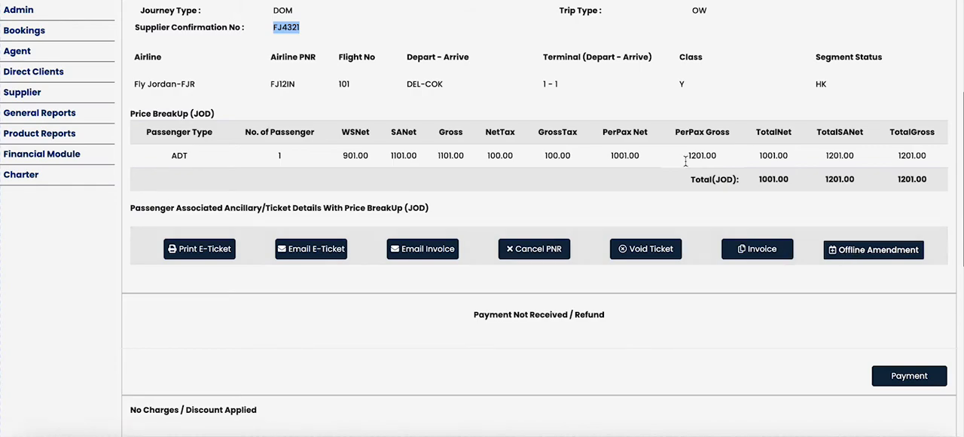
scroll(428, 94, "up", 5)
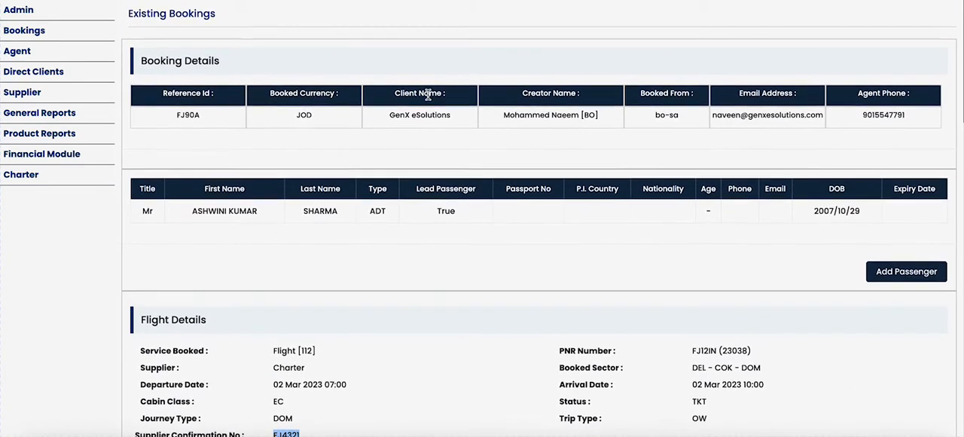
scroll(427, 94, "down", 3)
scroll(428, 99, "up", 3)
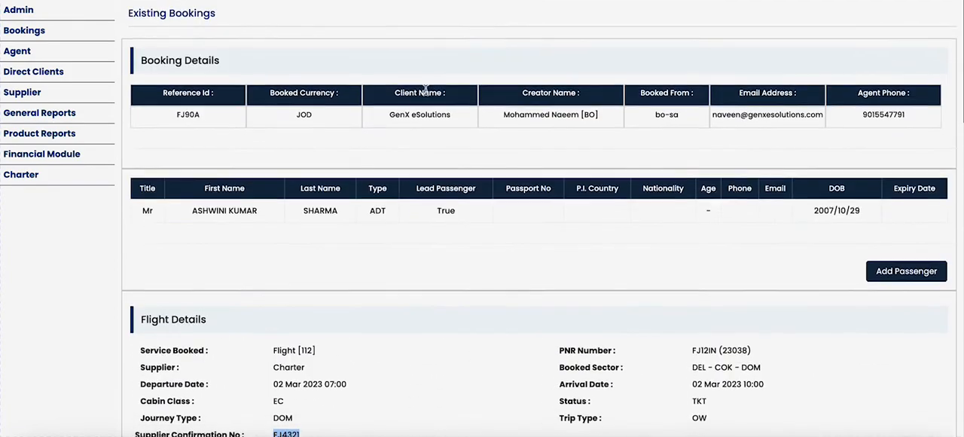
Return to Manage Rates, start a seat block on the Del-Cok flight of 02 Mar 2023, and choose Block agent as source.
left_click(256, 1)
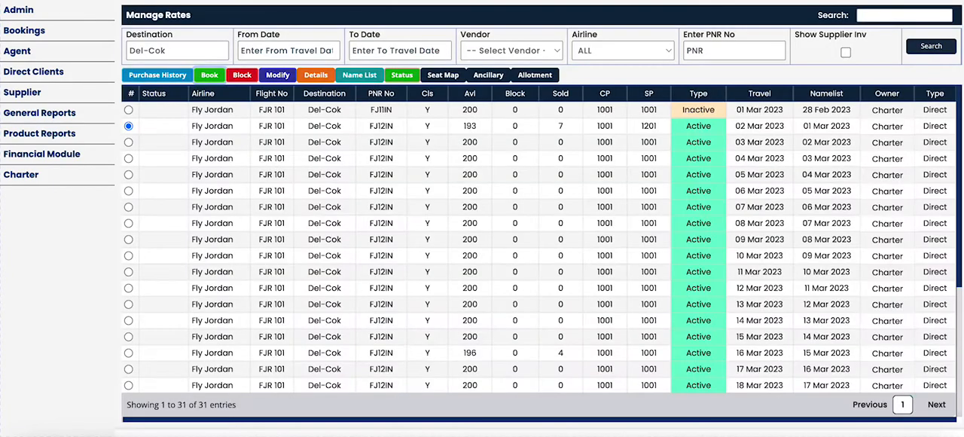
left_click(242, 75)
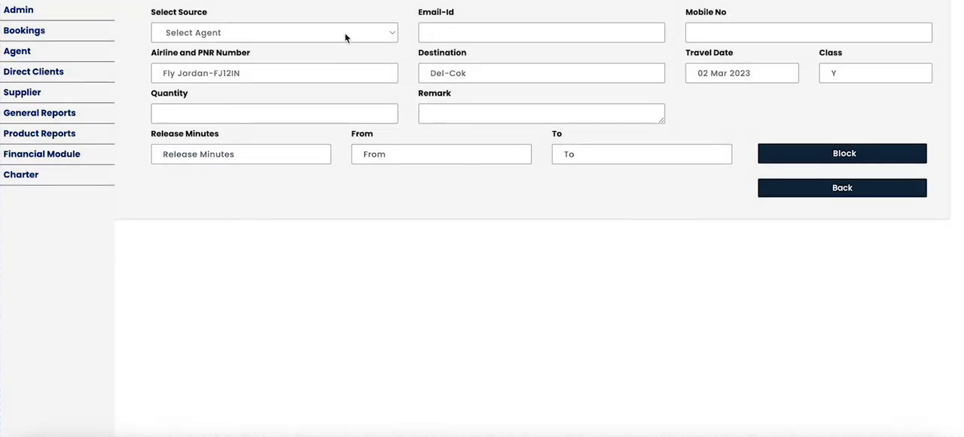
left_click(344, 33)
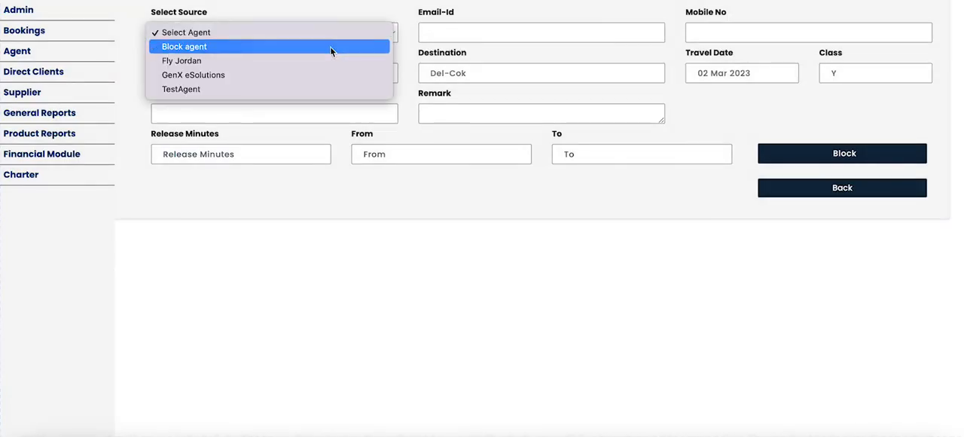
left_click(330, 46)
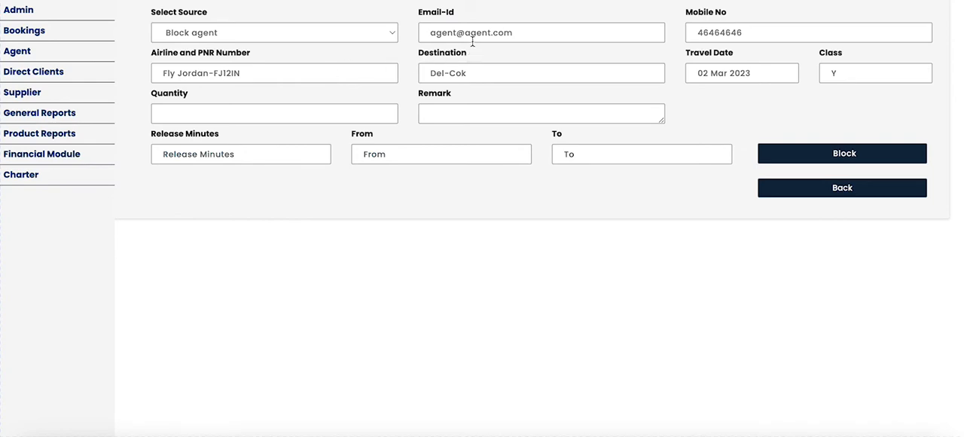
Replace the agent's mobile number with a valid ten-digit number.
double_click(750, 32)
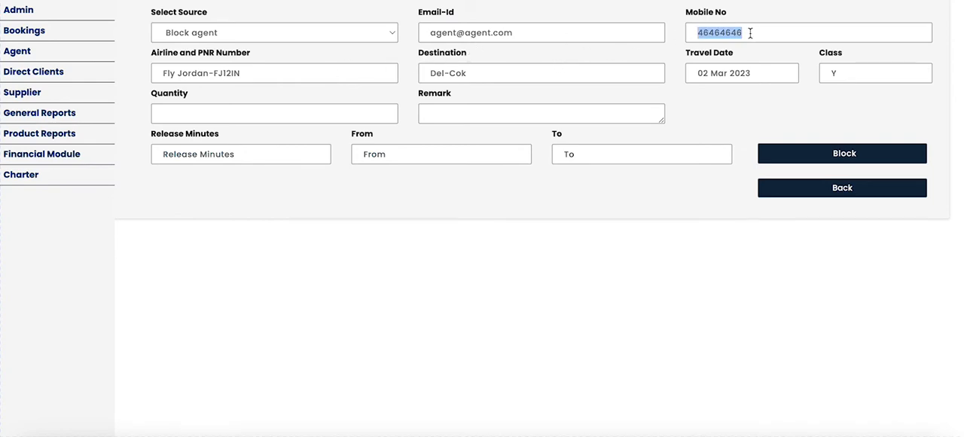
type("99999")
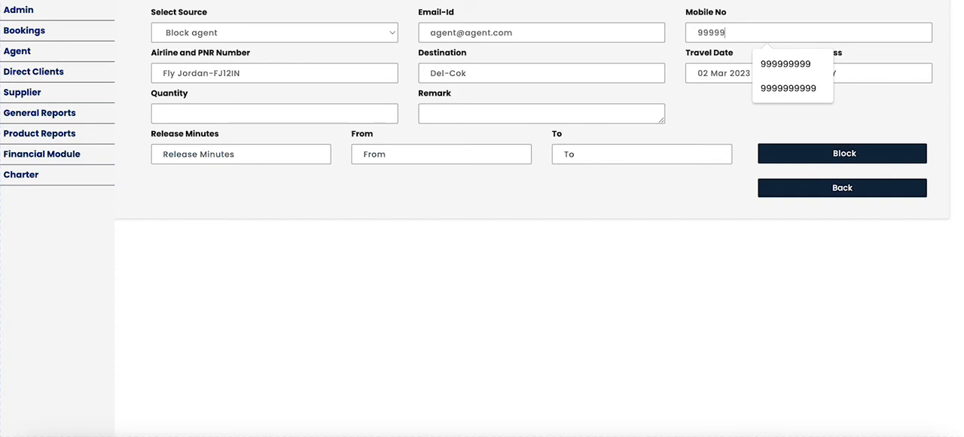
type("999999")
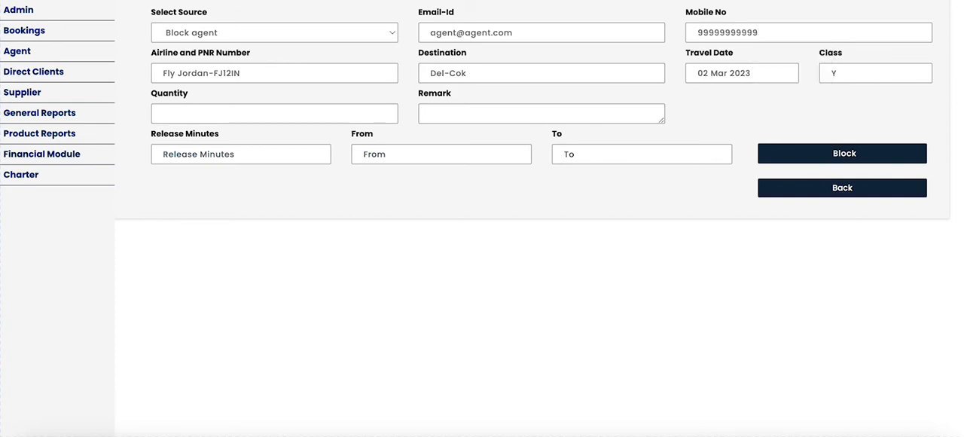
key("Tab")
key("Tab")
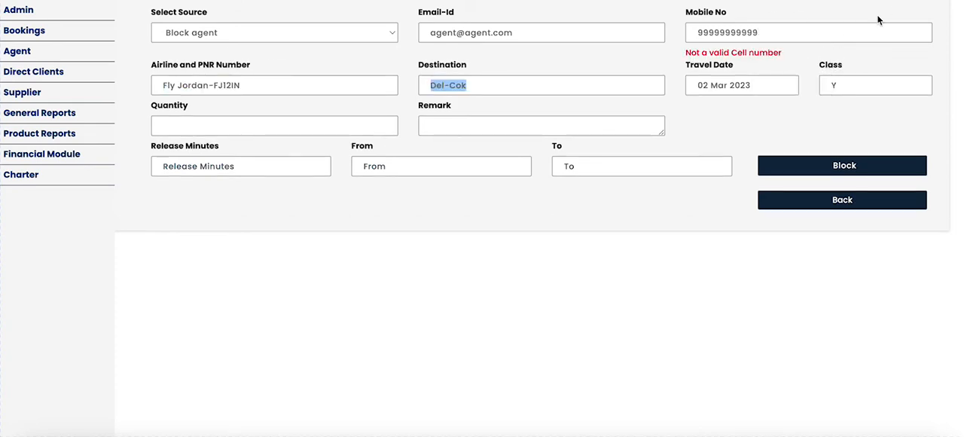
left_click(817, 33)
key("BackSpace")
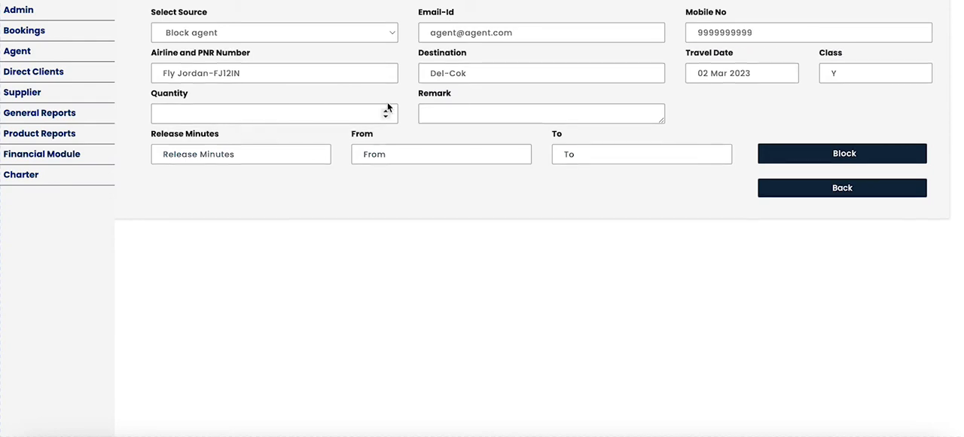
Set the block quantity to 5 and add the remark "Blocked seats for 24 Hrs".
left_click(349, 111)
type("5")
left_click(486, 107)
type("Blocked seats for ")
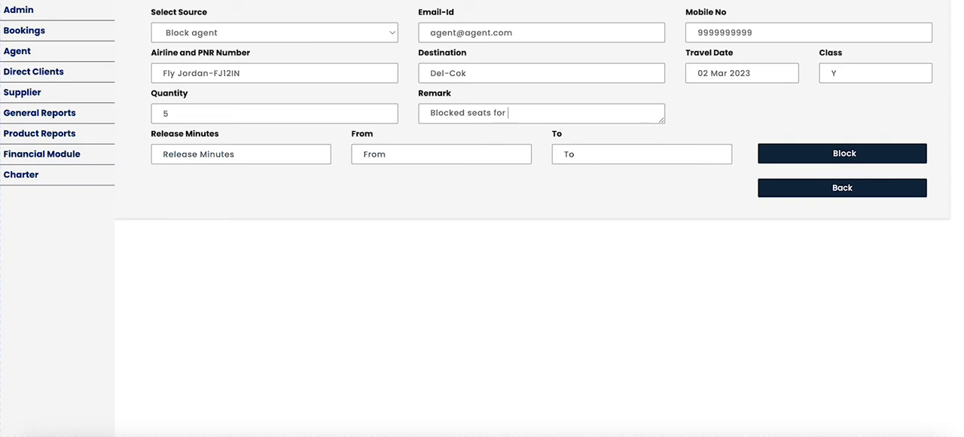
type("24 Hrs")
type("2")
key("BackSpace")
Set the block period from 29 Oct 2022 to 30 Oct 2022 and submit the seat block.
left_click(413, 151)
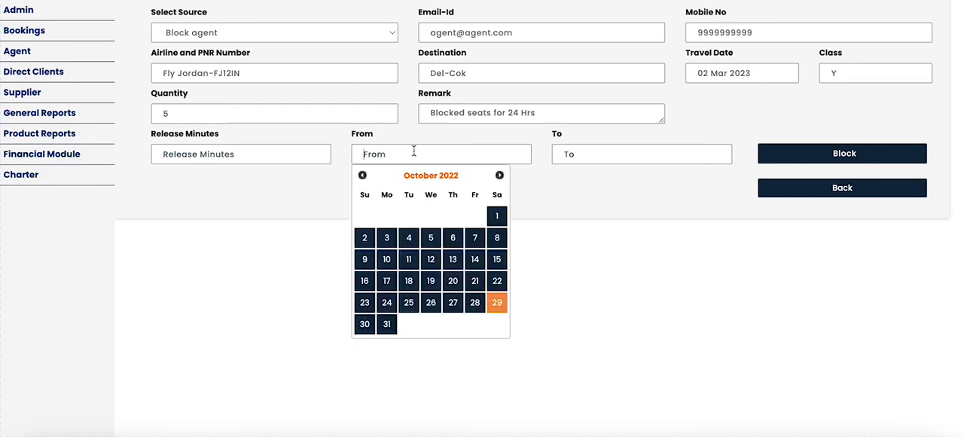
left_click(497, 301)
left_click(603, 156)
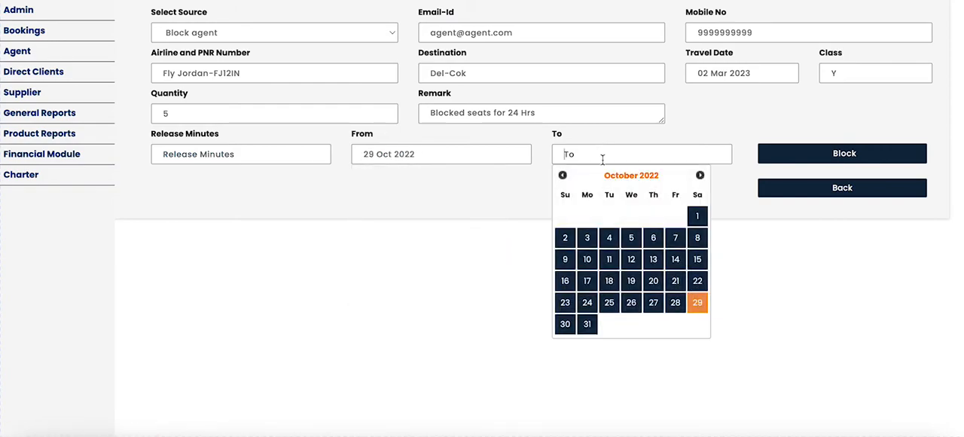
left_click(564, 324)
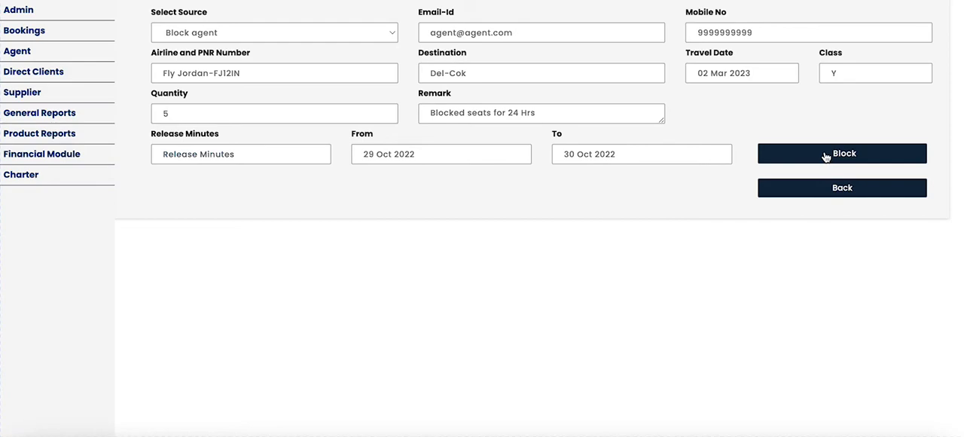
left_click(825, 156)
left_click(482, 272)
Open the inventory update form for the 02 Mar 2023 Del-Cok flight and examine the Airline PNR, Status and Sell Price options.
left_click(189, 0)
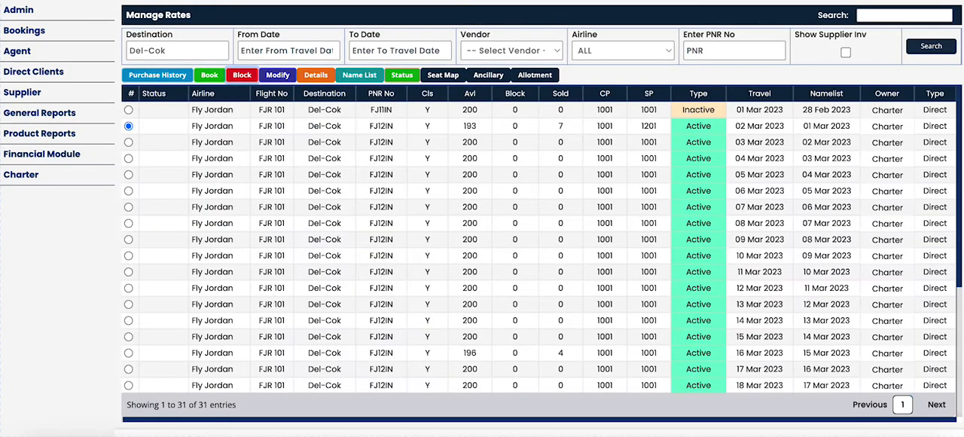
left_click(280, 76)
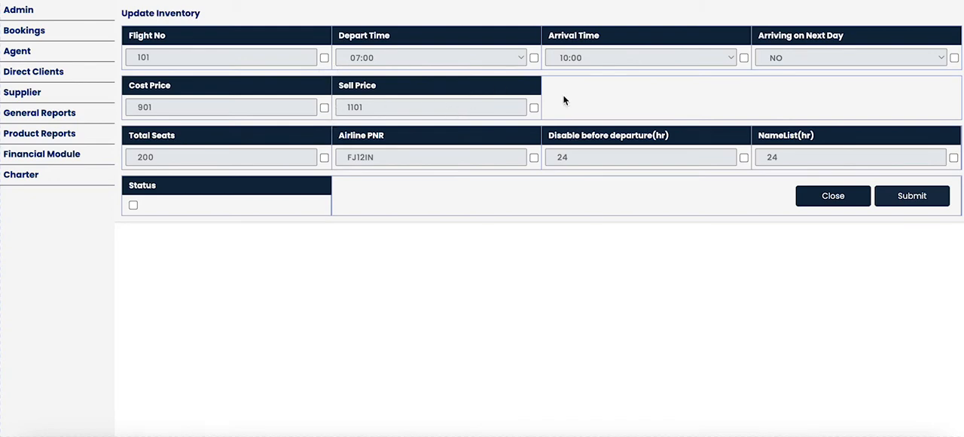
left_click(534, 158)
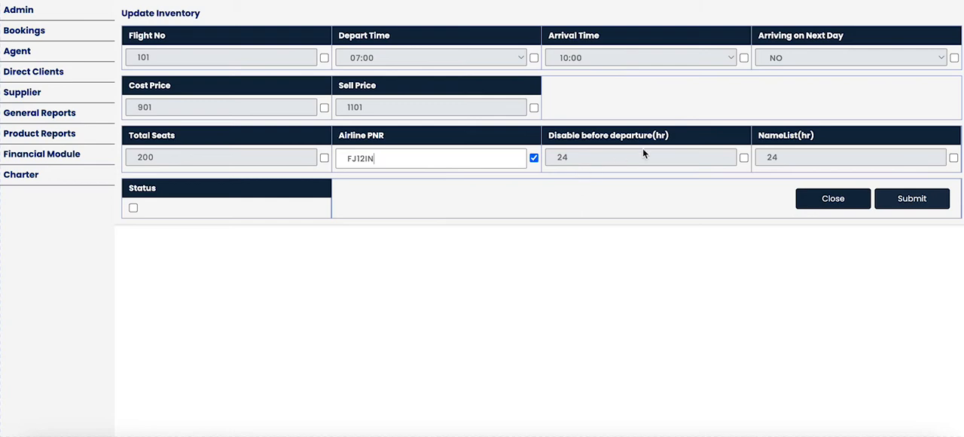
left_click(133, 208)
left_click(133, 208)
left_click(134, 208)
left_click(134, 208)
left_click(533, 107)
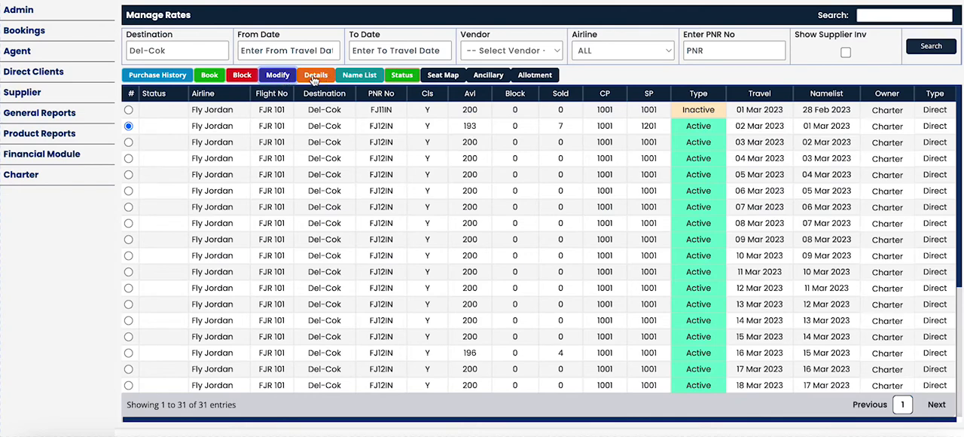
Open the 02 Mar 2023 flight's details and examine its PNR, rate name, airline, dates, seat counts and cost and sell prices.
left_click(315, 76)
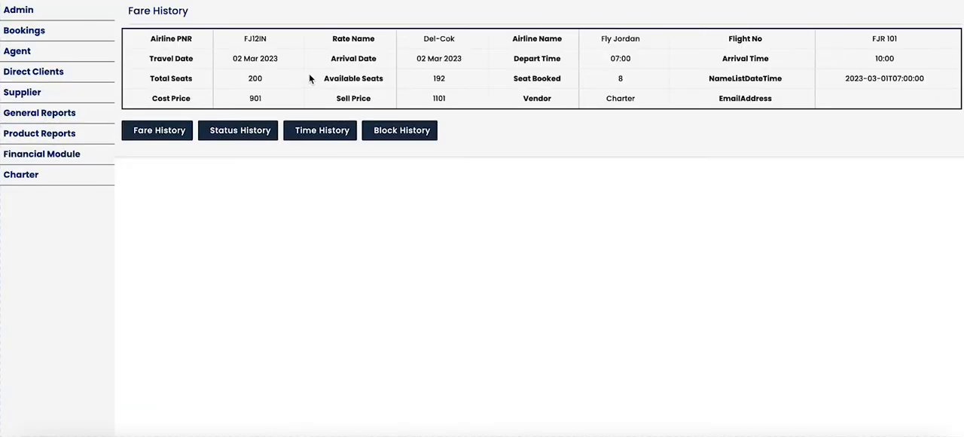
double_click(256, 39)
triple_click(260, 58)
double_click(256, 79)
double_click(256, 97)
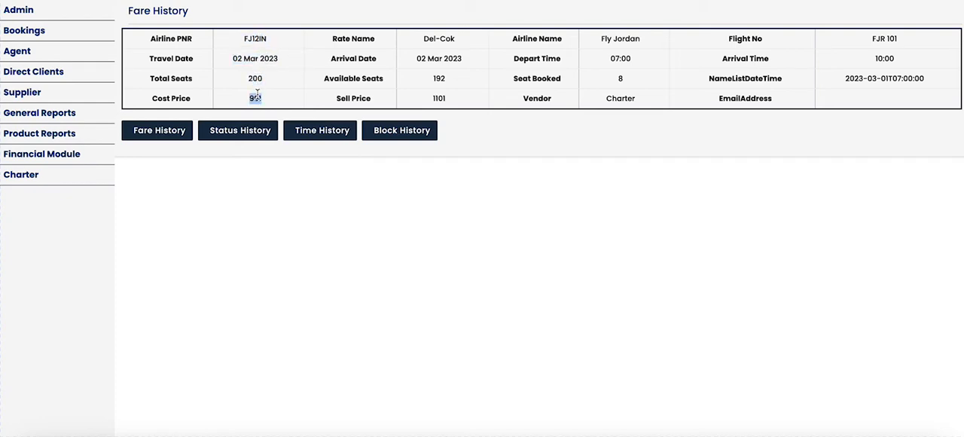
left_click(423, 101)
double_click(441, 79)
double_click(446, 58)
double_click(433, 38)
triple_click(620, 39)
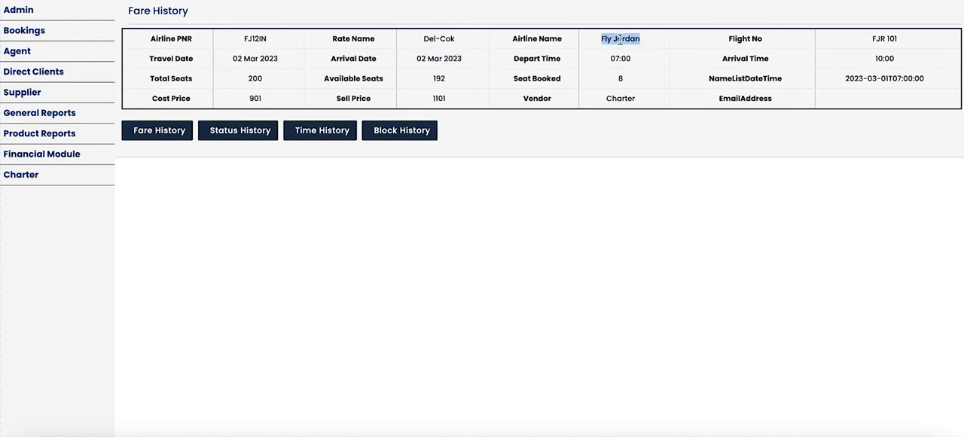
Examine the flight's booked seats and vendor, and review its fare, status, time and block histories.
left_click(624, 76)
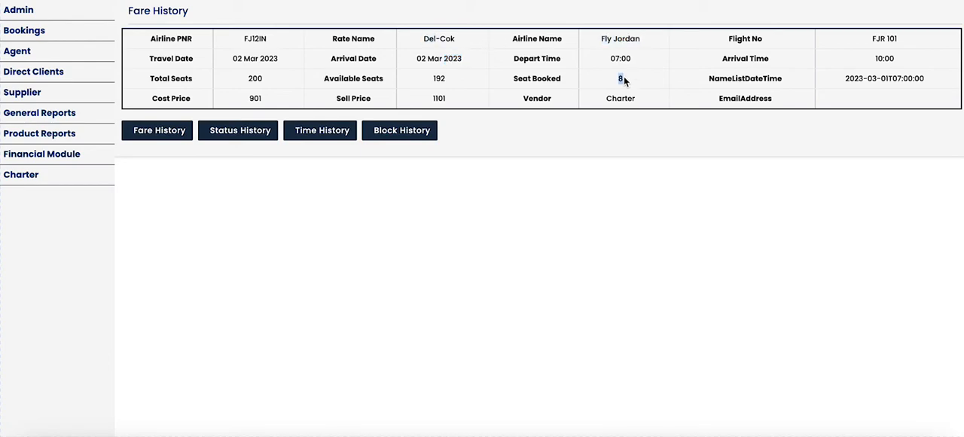
double_click(624, 97)
left_click(157, 132)
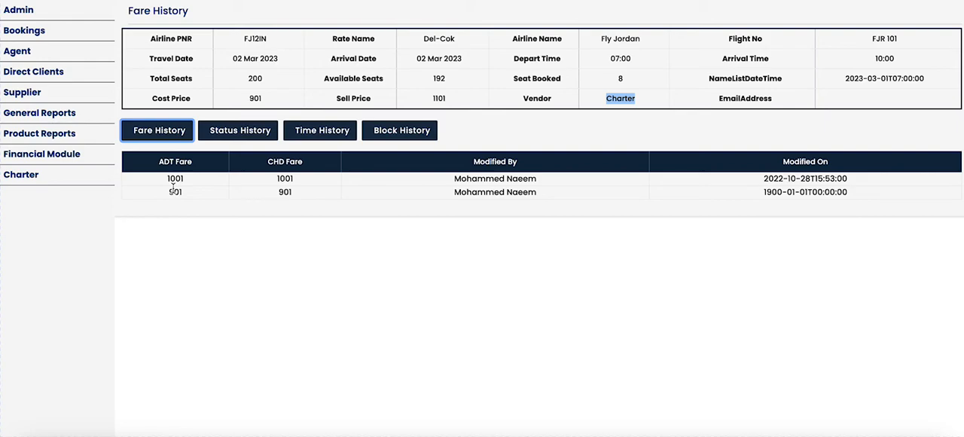
left_click(238, 135)
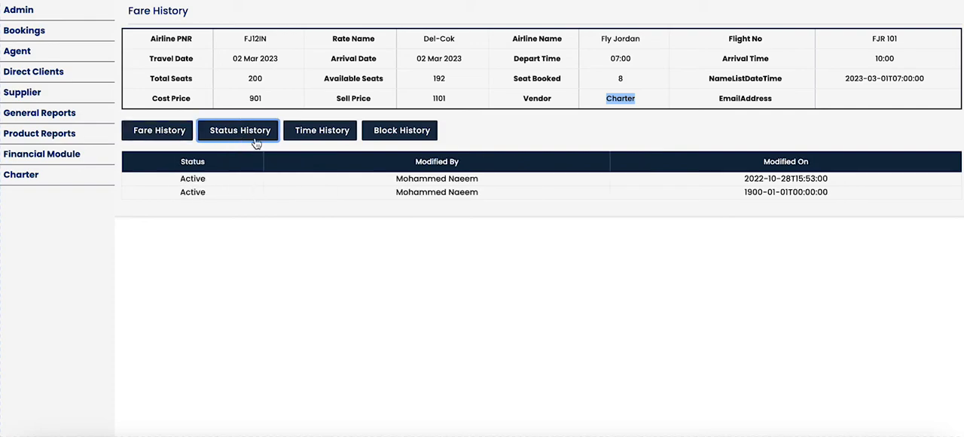
left_click(308, 141)
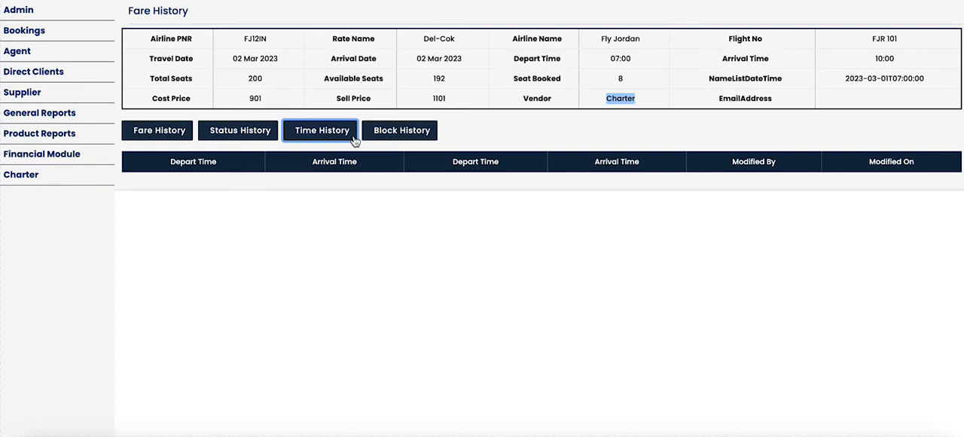
left_click(394, 136)
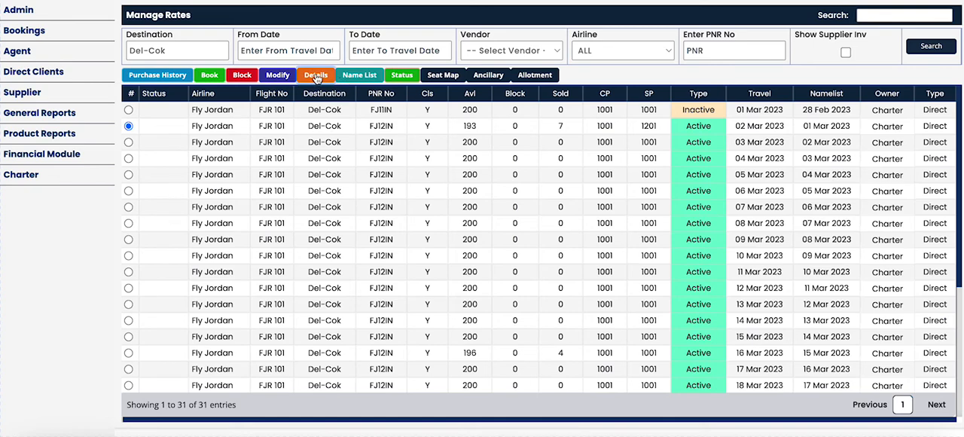
Open the name list of the 02 Mar 2023 flight, examine the passenger and agency details, and close it.
left_click(359, 76)
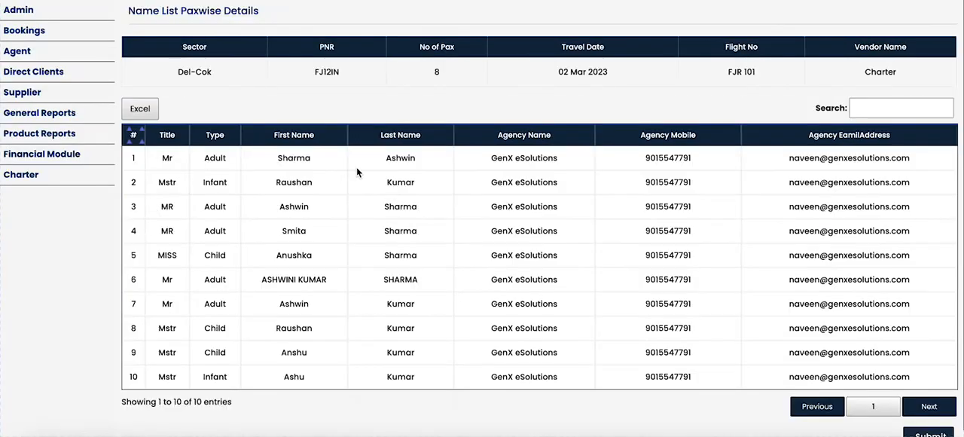
scroll(357, 169, "down", 1)
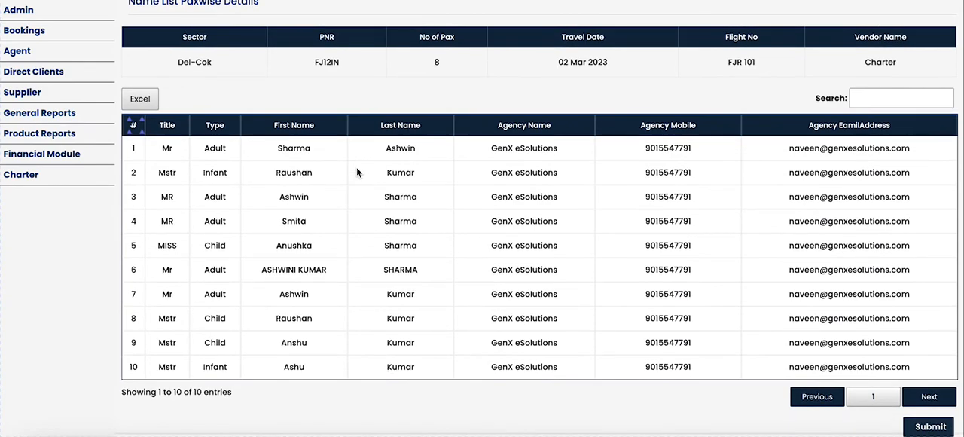
scroll(357, 172, "up", 1)
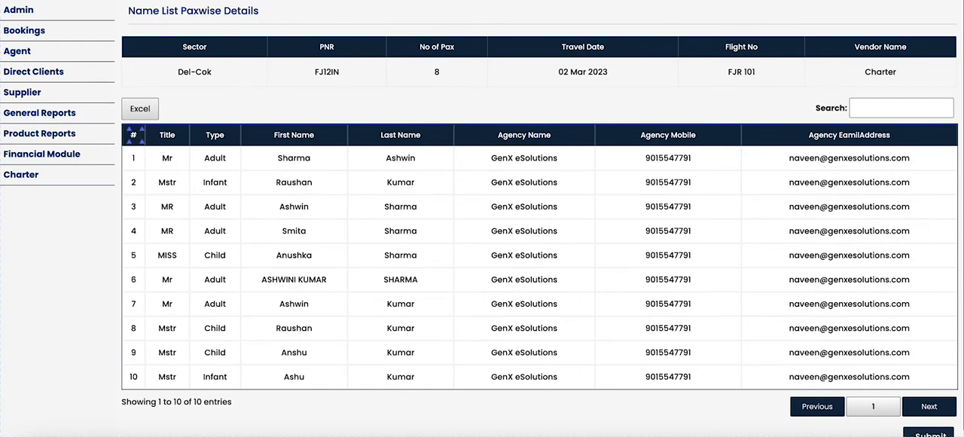
key("ctrl+w")
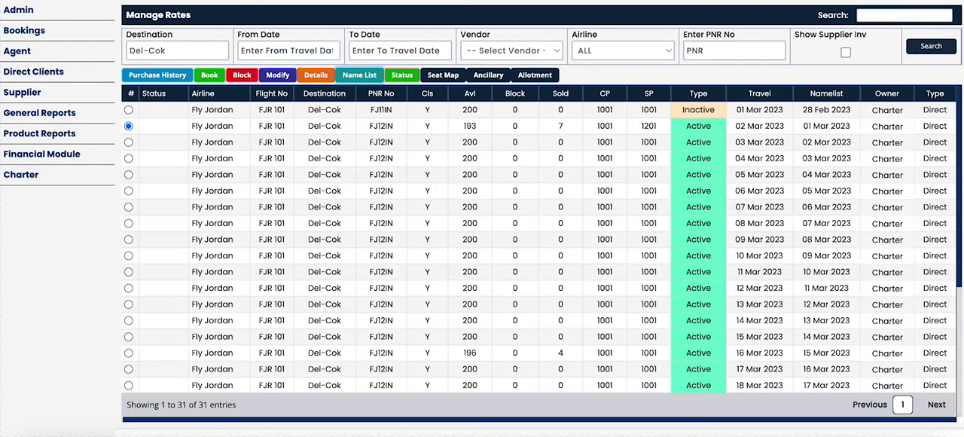
Open the inventory status form for the 02 Mar 2023 flight and examine the IROP, Cancelled and Ontime types.
left_click(409, 82)
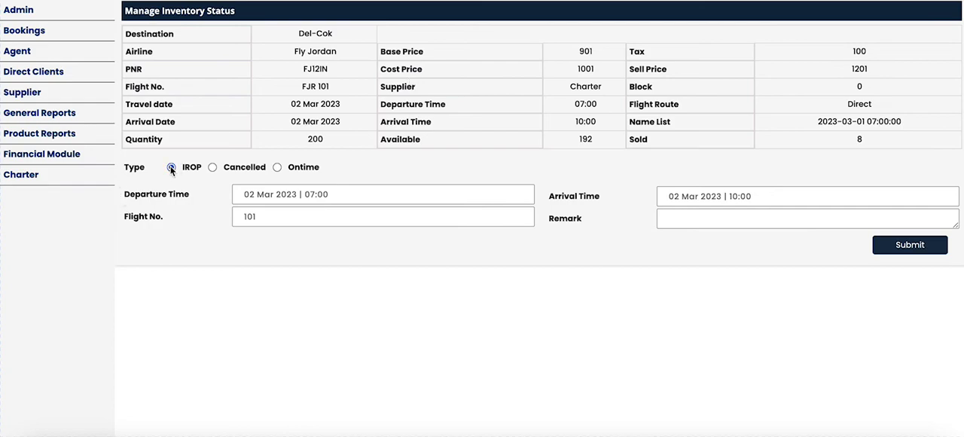
left_click(213, 167)
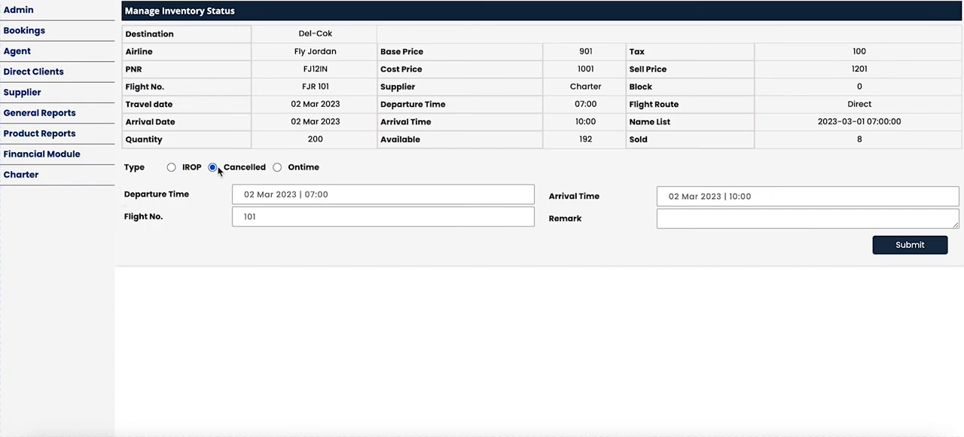
left_click(279, 167)
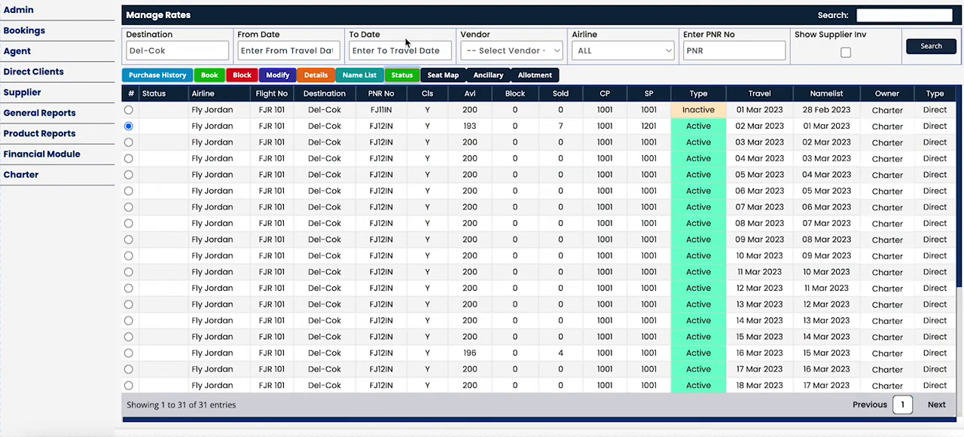
Open the seat map of the 02 Mar 2023 flight and examine seat availability, seat prices and the update form.
left_click(437, 78)
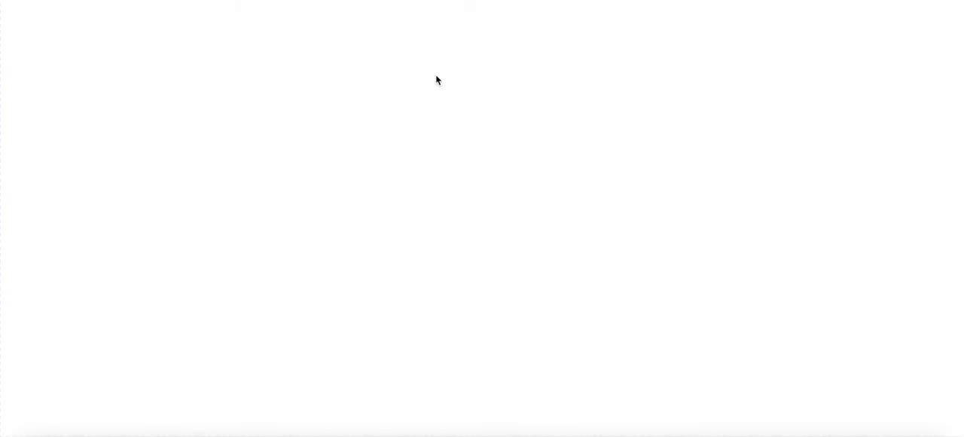
mouse_move(480, 119)
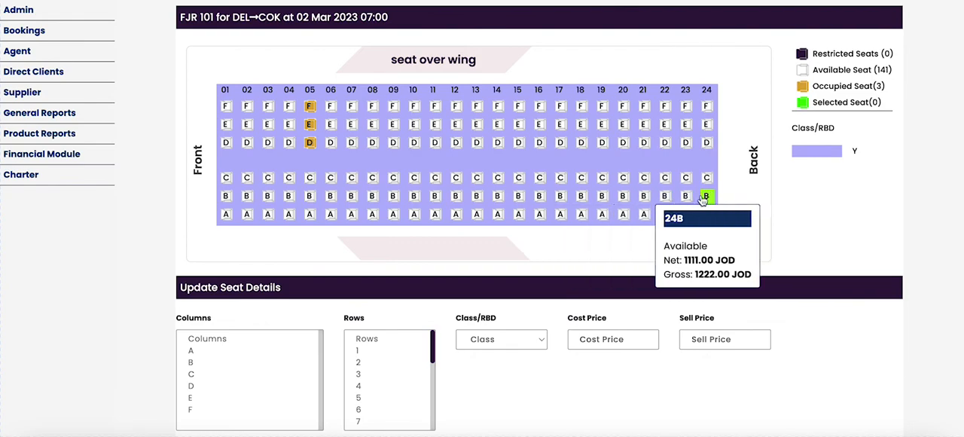
scroll(704, 198, "down", 1)
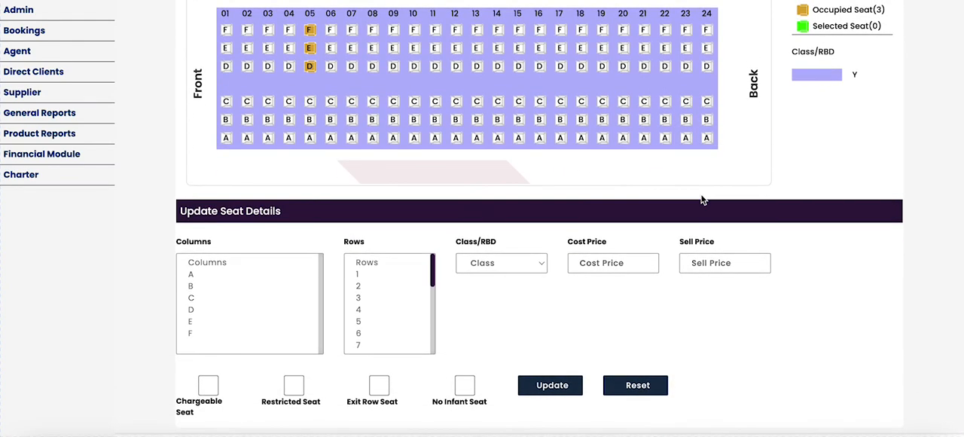
Select the column C seats in rows 1 to 24 for a seat details update.
left_click(192, 298)
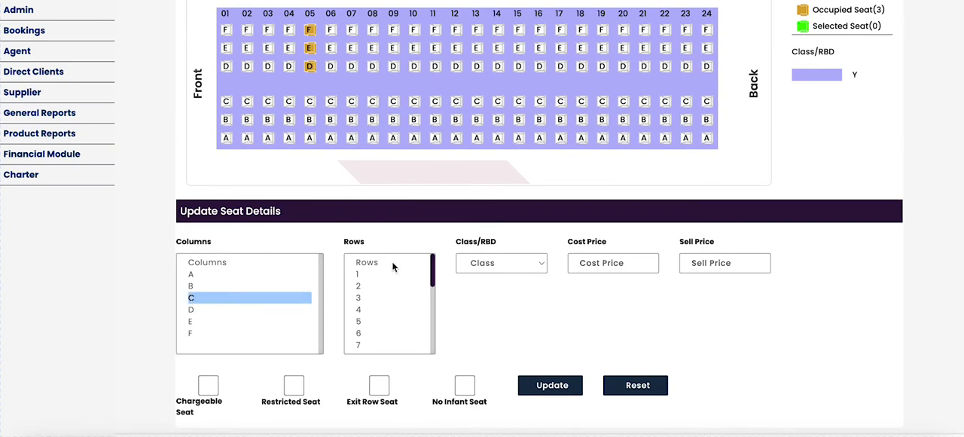
left_click(363, 276)
key("shift+Down")
key("shift+Down")
key("shift+Down")
key("shift+Down")
key("shift+Down")
key("shift+Down")
key("shift+Down")
key("shift+Down")
key("shift+Down")
key("shift+Down")
key("shift+Down")
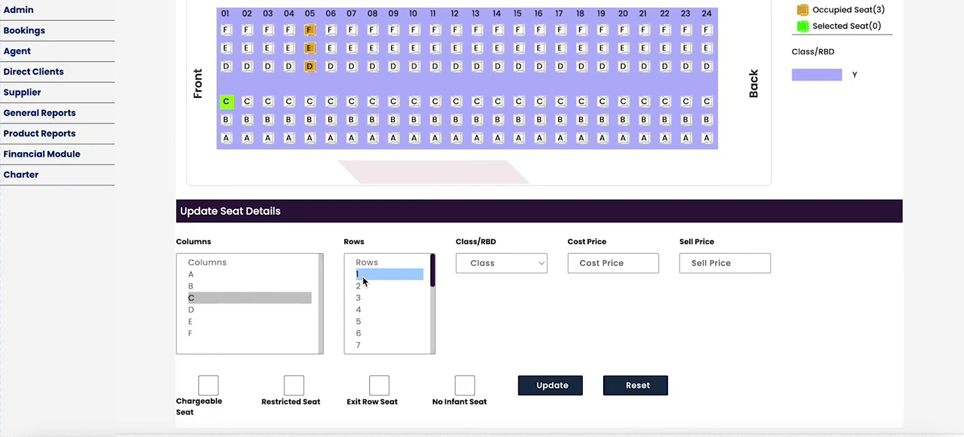
key("shift+Down")
key("shift+Down")
key("shift+Down")
key("shift+Down")
key("shift+Down")
key("shift+Down")
key("shift+Down")
key("shift+Down")
key("shift+Down")
key("shift+Down")
key("shift+Down")
key("shift+Down")
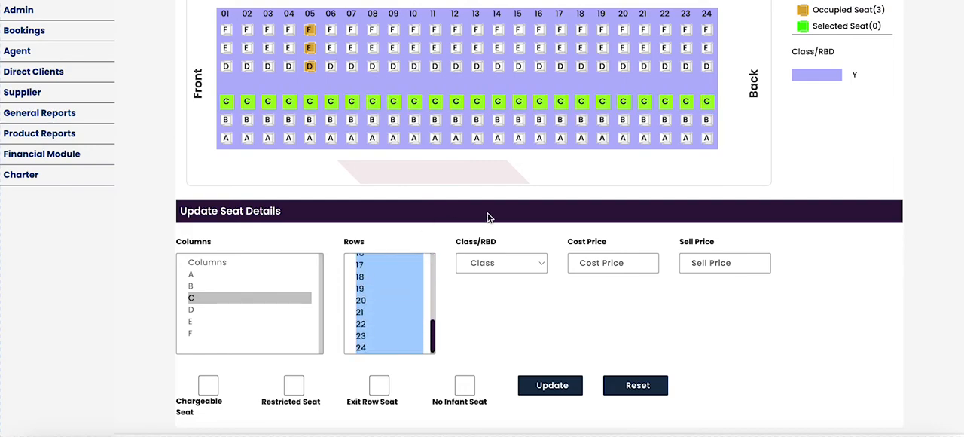
Set class Y, a cost price of 1800 and a sell price of 2100 for the selected seats.
left_click(509, 266)
left_click(505, 279)
left_click(601, 260)
type("1800")
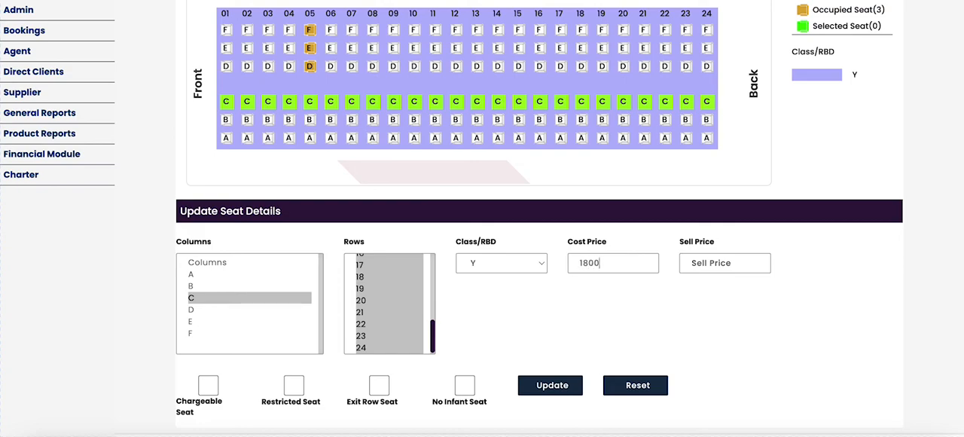
key("Tab")
type("2100")
Mark the selected seats as Chargeable Seat and No Infant Seat, and apply the seat update.
left_click(209, 386)
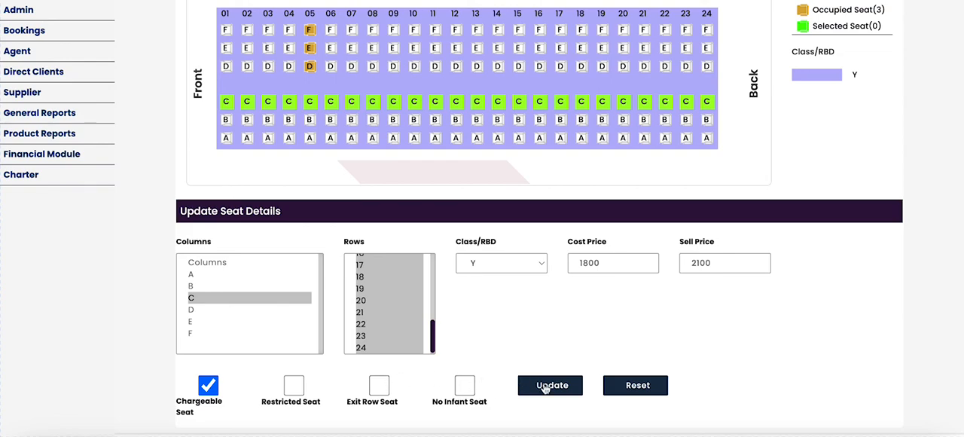
left_click(467, 387)
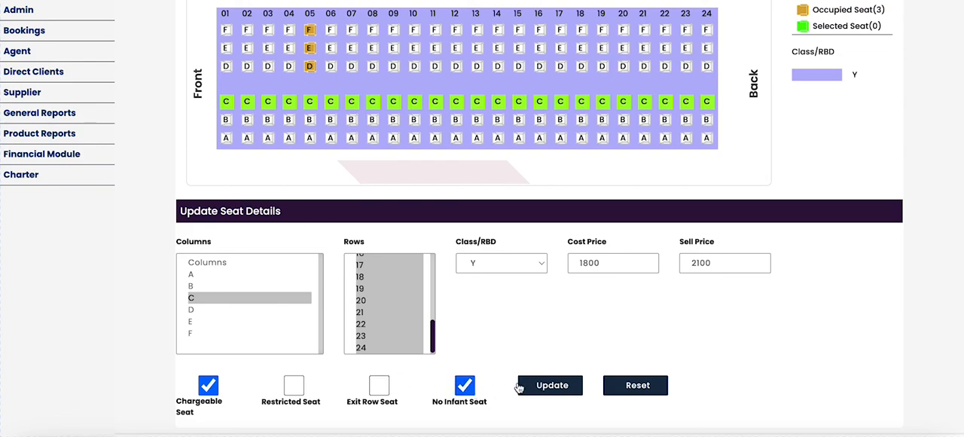
left_click(555, 386)
left_click(482, 259)
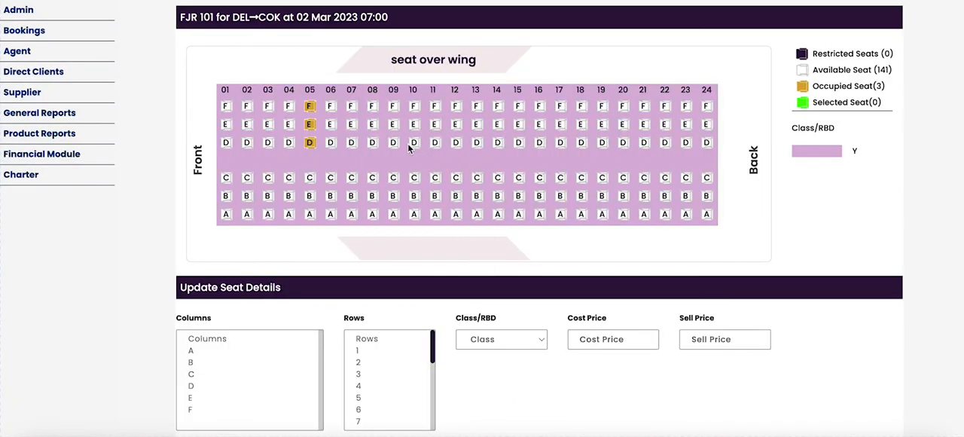
Check the net and gross prices of the column C seats on the seat map and leave it.
mouse_move(395, 181)
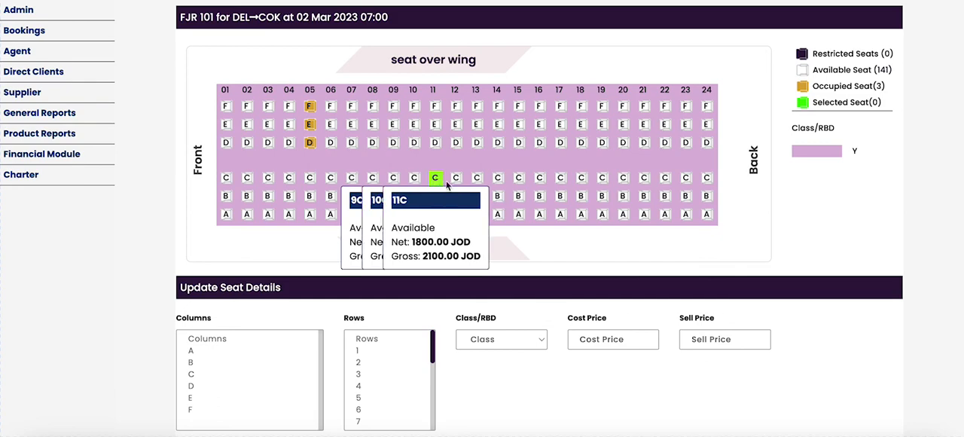
scroll(456, 189, "down", 1)
scroll(456, 189, "up", 1)
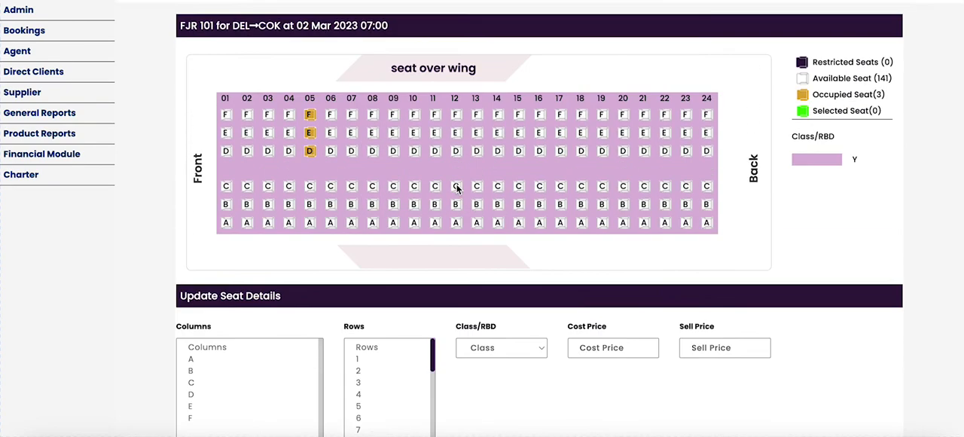
mouse_move(494, 224)
scroll(494, 224, "down", 1)
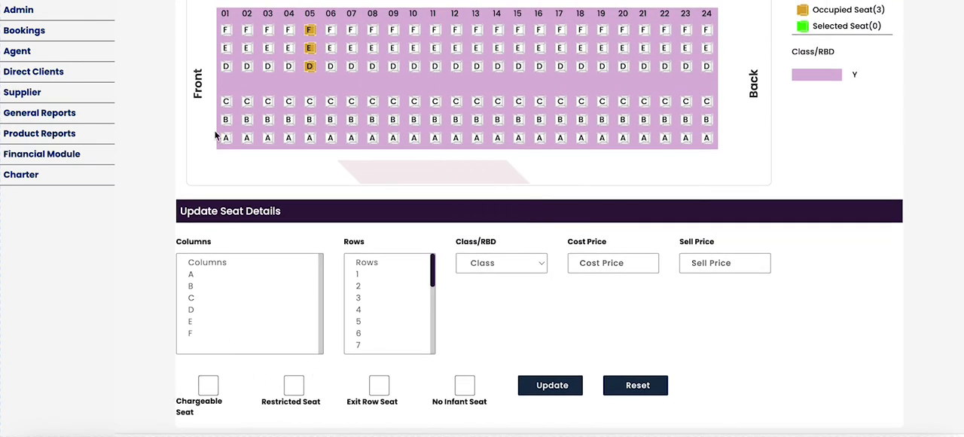
left_click(162, 2)
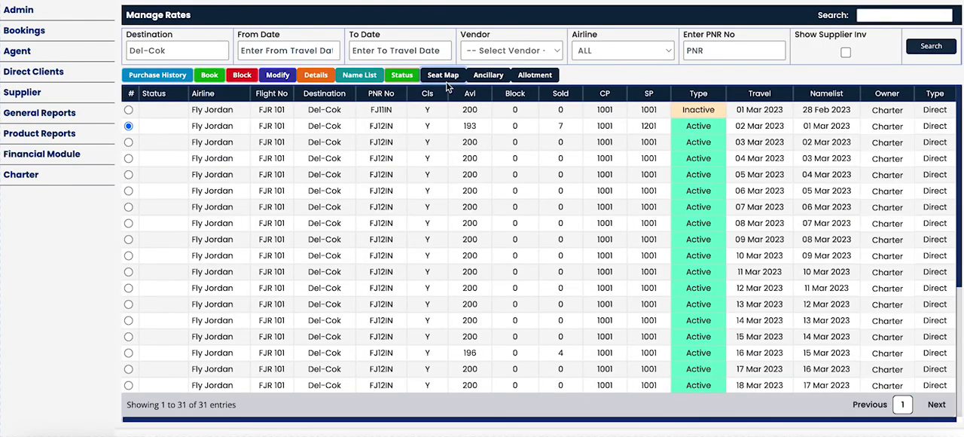
Configure the Veg MEal ancillary for adults, children and infants on the 02 Mar 2023 Del-Cok flight.
left_click(487, 76)
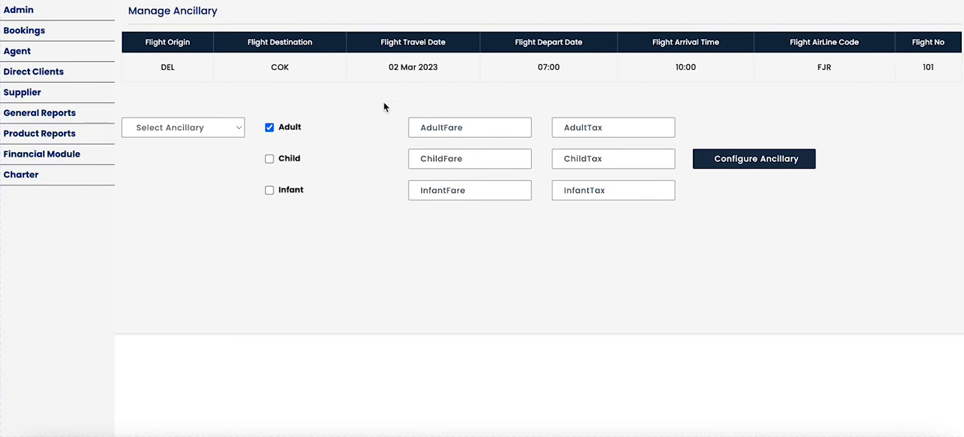
left_click(174, 128)
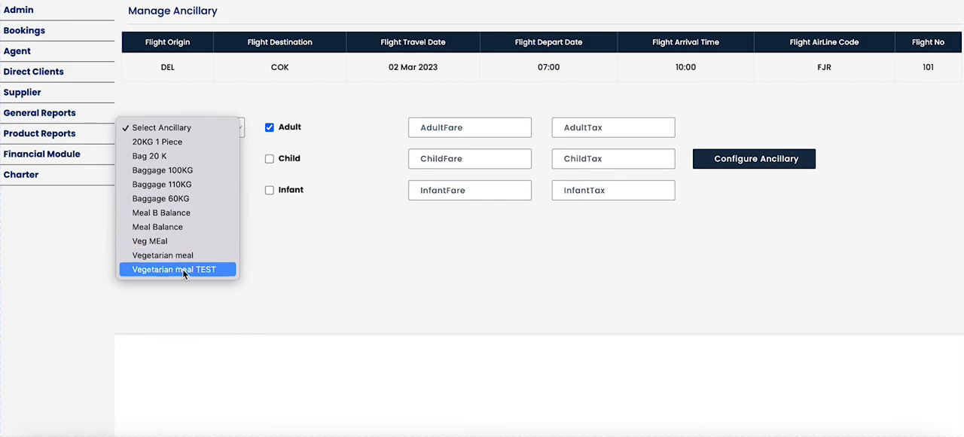
left_click(180, 241)
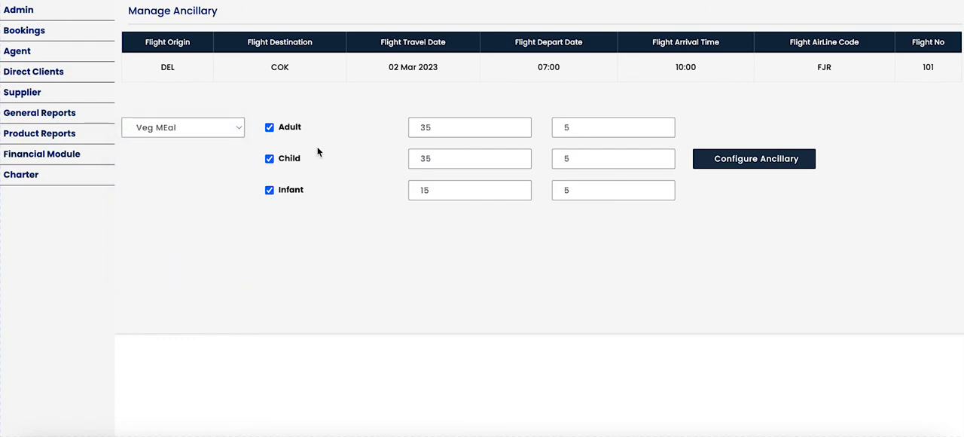
left_click(785, 162)
left_click(499, 267)
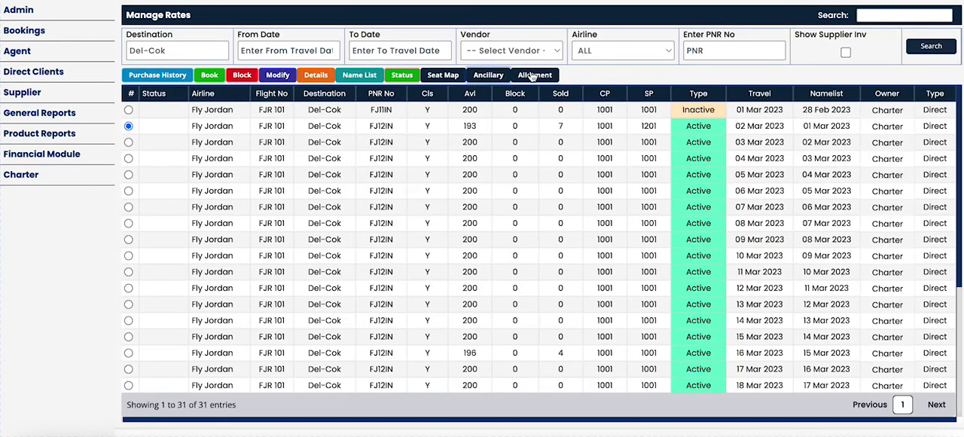
Open the 02 Mar 2023 flight's allotment and examine the class Y seats allotted and PNR number.
left_click(532, 76)
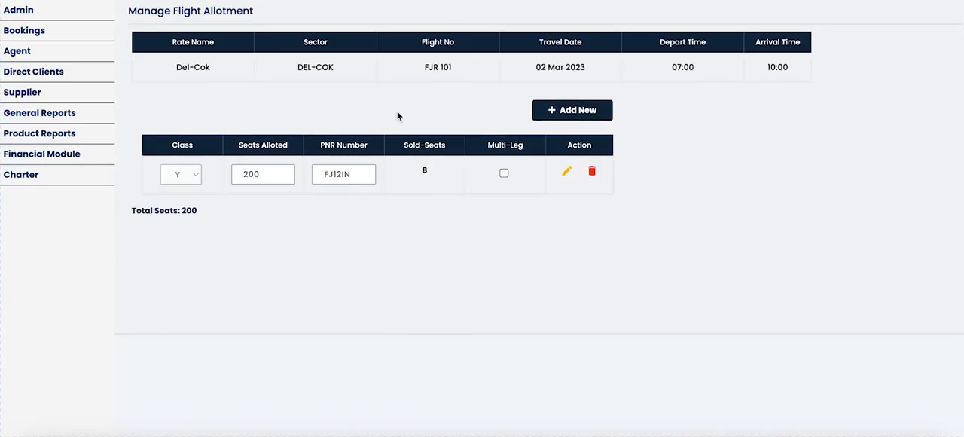
double_click(266, 169)
left_click(329, 174)
Add a new row to the flight allotment and set its class to E.
left_click(569, 111)
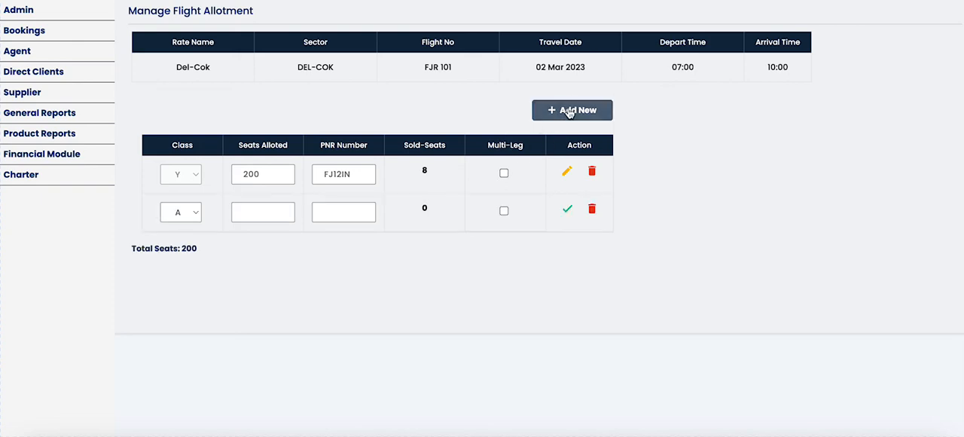
left_click(191, 218)
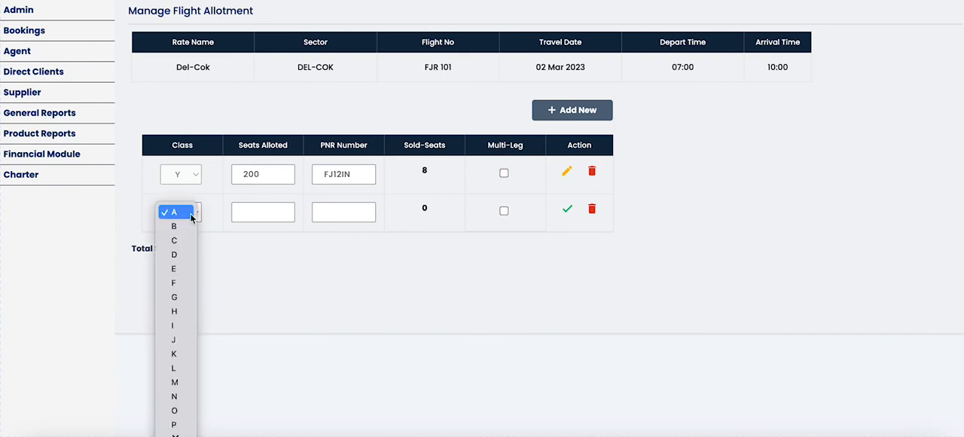
left_click(191, 217)
left_click(190, 212)
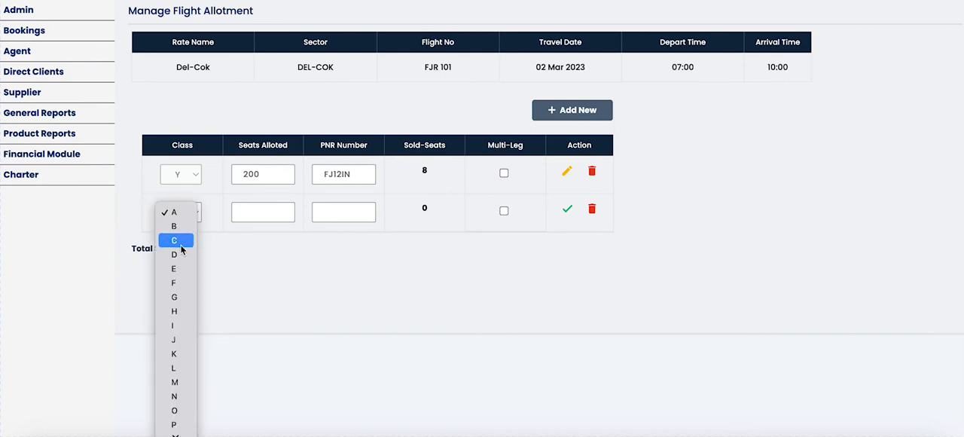
left_click(182, 268)
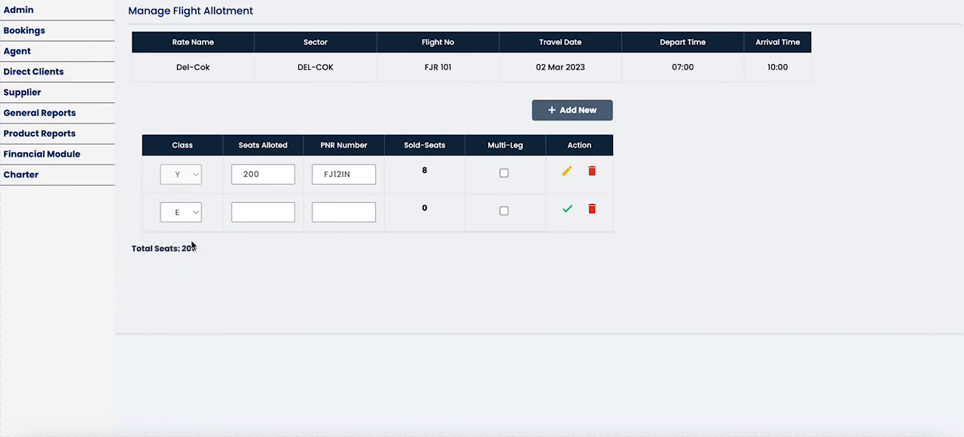
Allot 10 seats to class E with PNR number FJ12ID, then save and confirm the allotment.
left_click(243, 211)
type("10")
type("FJ")
type("12")
type("ID")
left_click(570, 212)
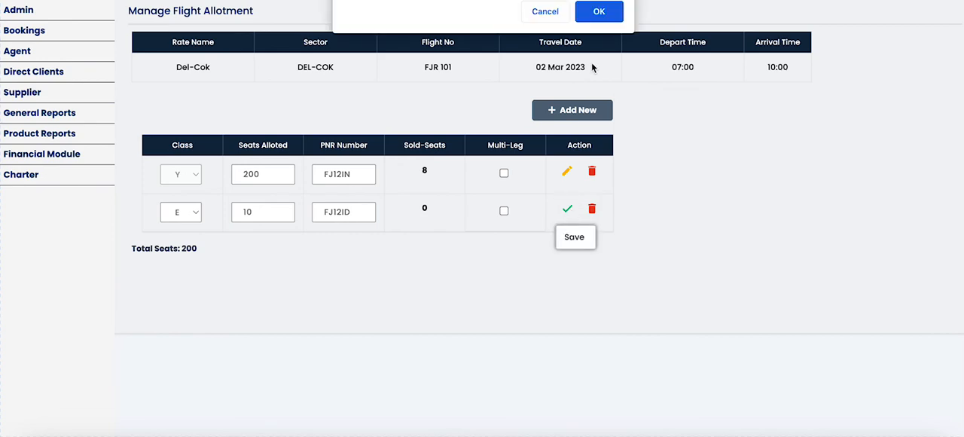
left_click(599, 12)
left_click(602, 11)
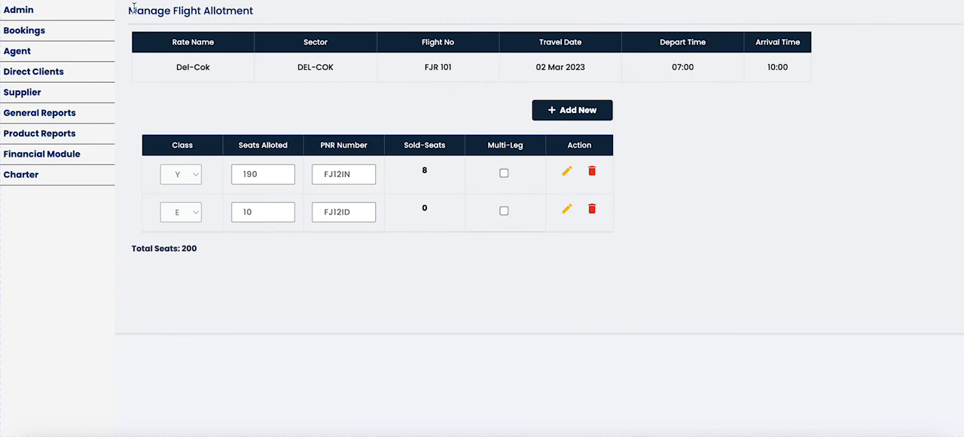
Return to the Manage Rates list and expand the Charter section.
key("ctrl+shift+Tab")
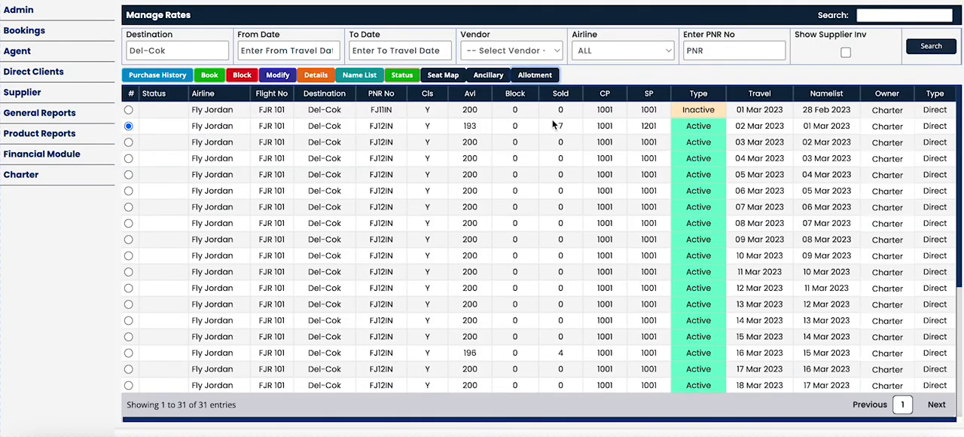
left_click(40, 175)
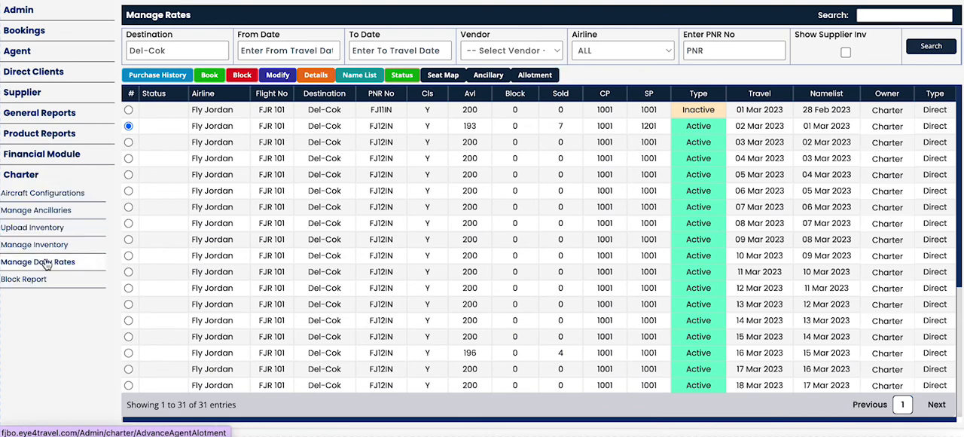